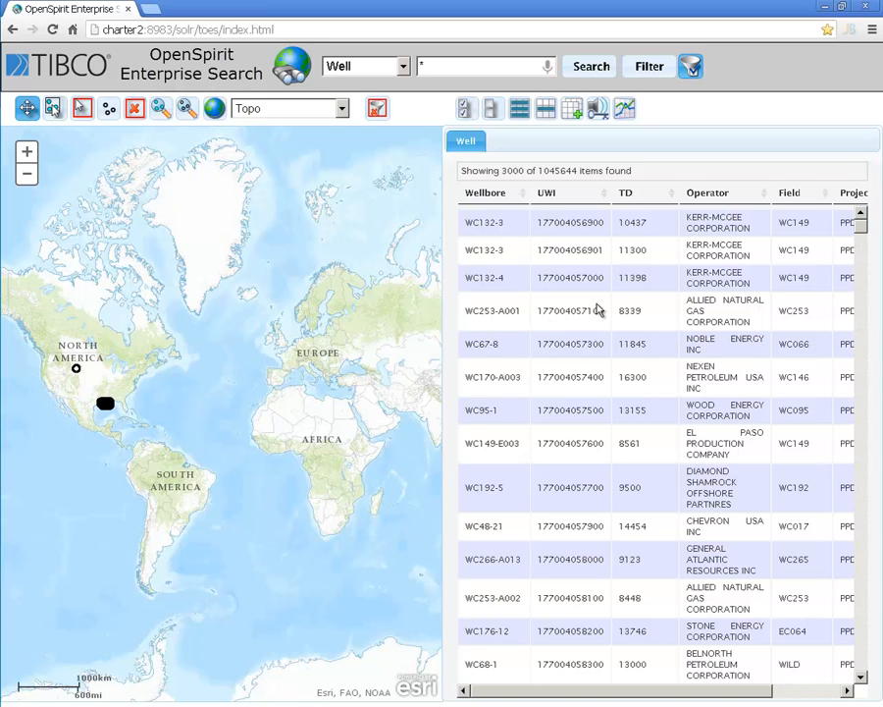
Step: View the available data types, keep Well, and open the filter options for the displayed items clear of the results table
left_click(402, 67)
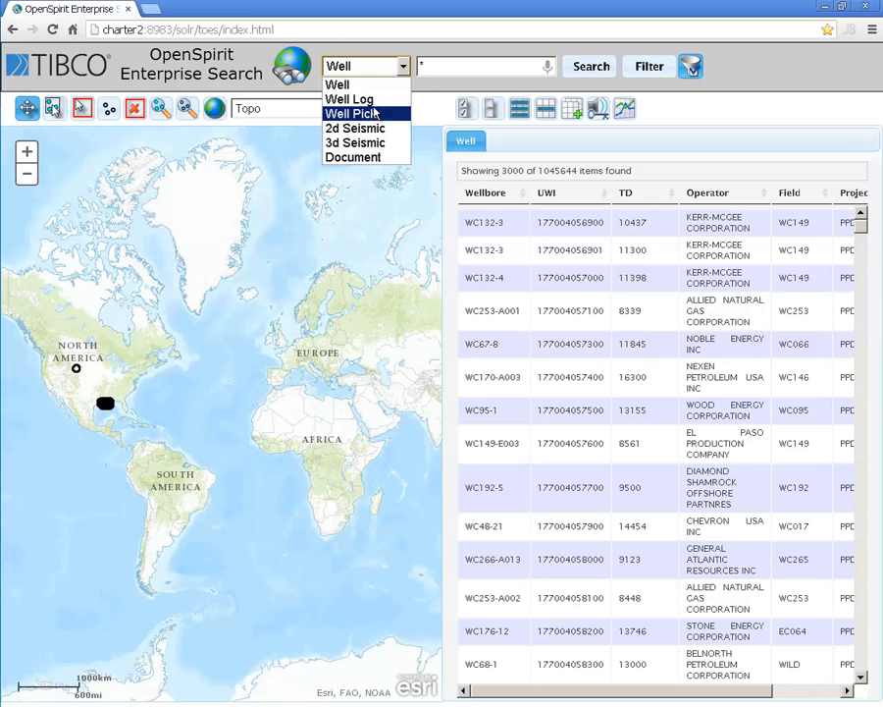
left_click(370, 51)
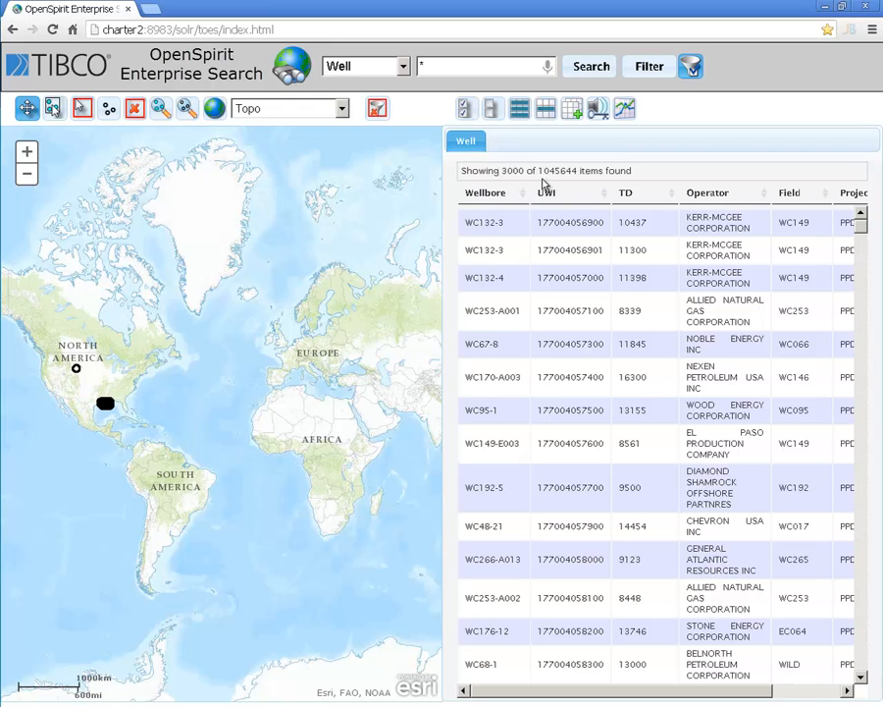
left_click(647, 65)
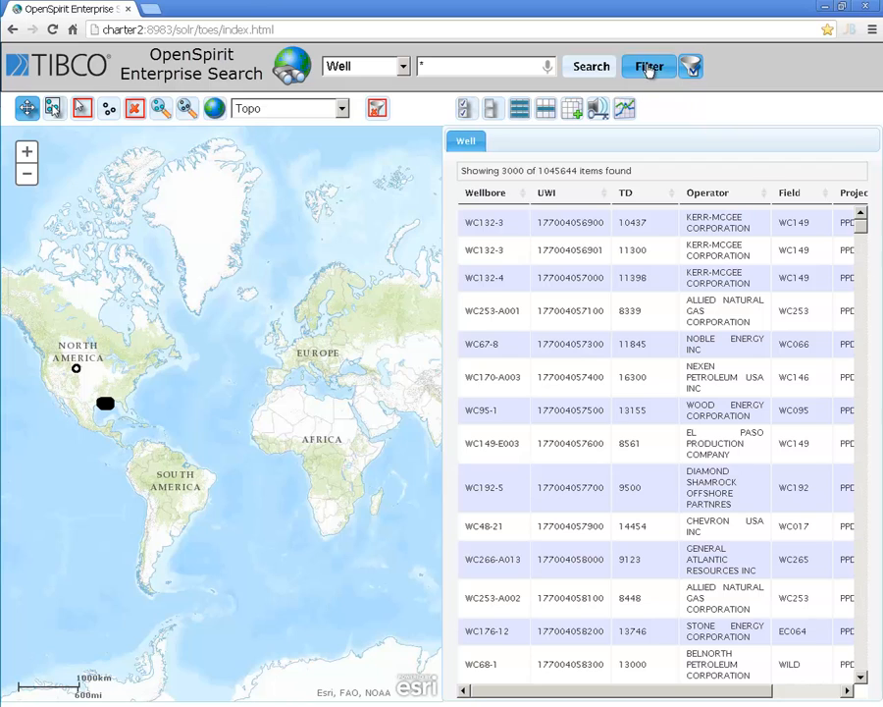
left_click_drag(391, 218, 203, 203)
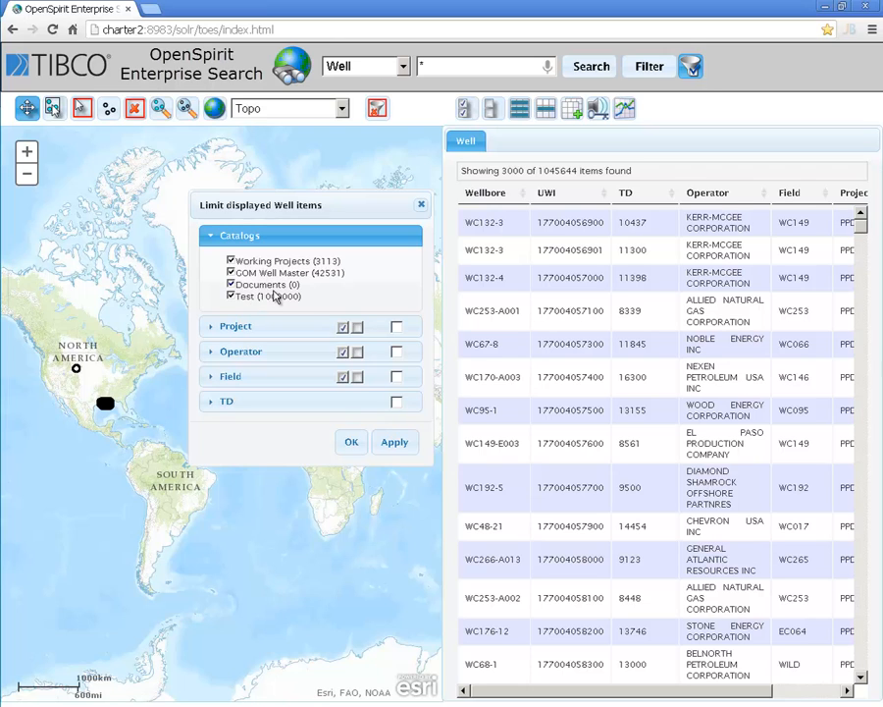
Step: Search the wells for "bp" and fit the map to the displayed data
left_click(442, 66)
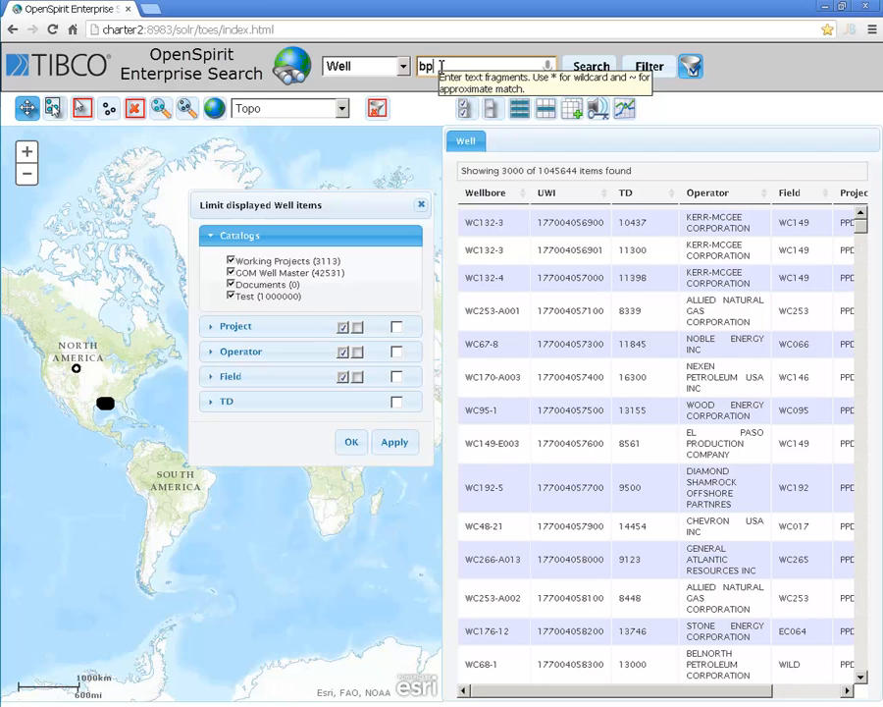
key("Return")
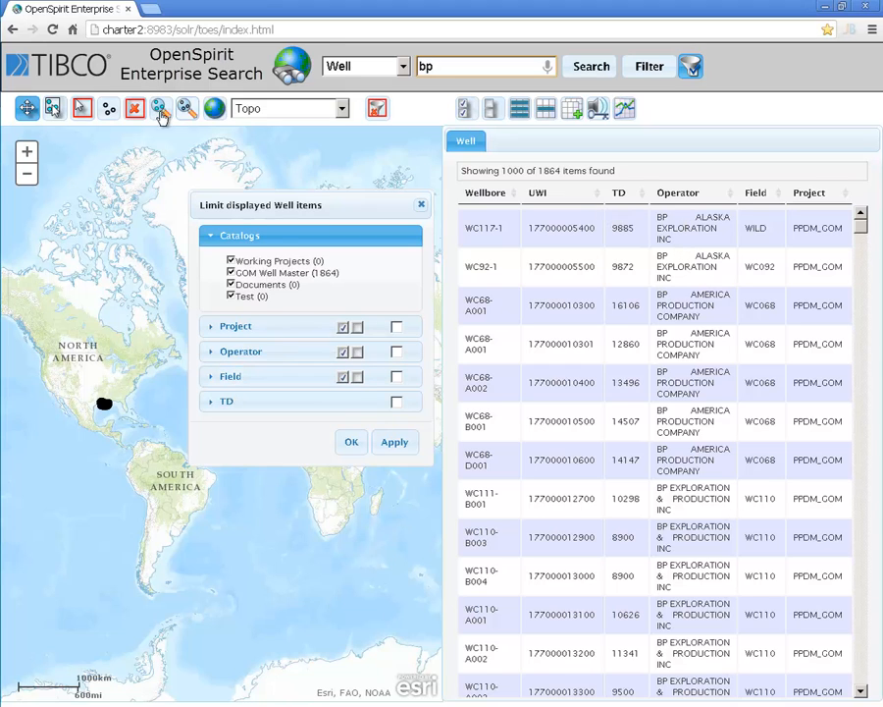
left_click(188, 110)
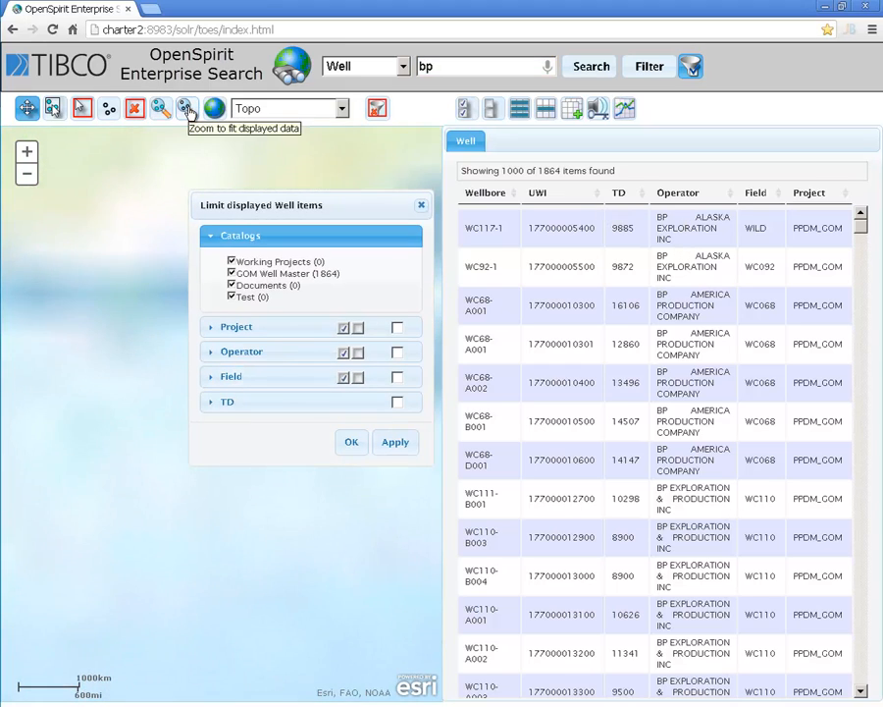
left_click_drag(268, 194, 309, 167)
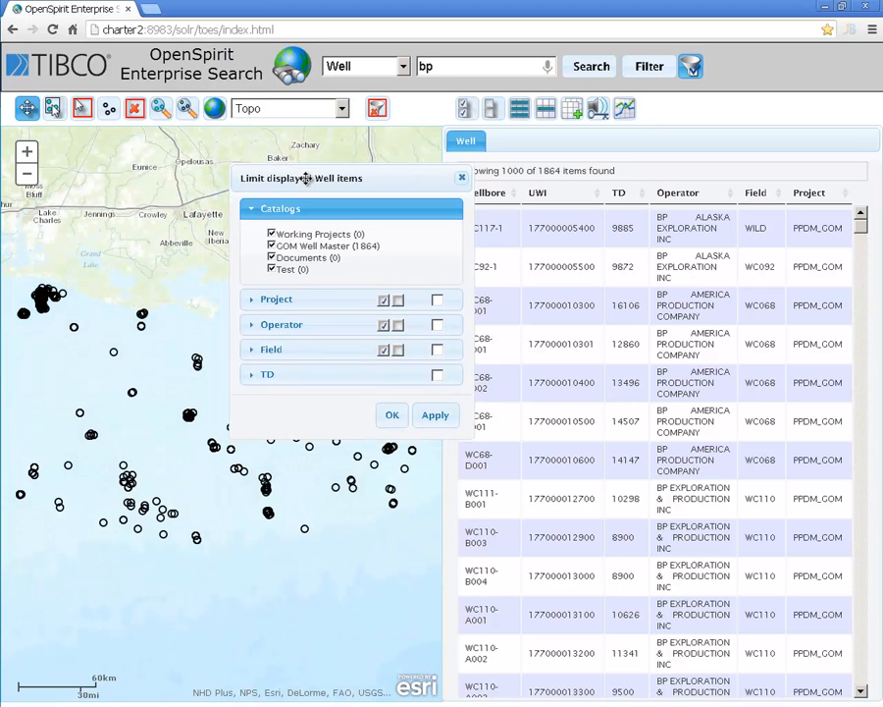
Step: Show the details of well EC187-1 on the map and box-select the group of offshore wells south of it
left_click(80, 416)
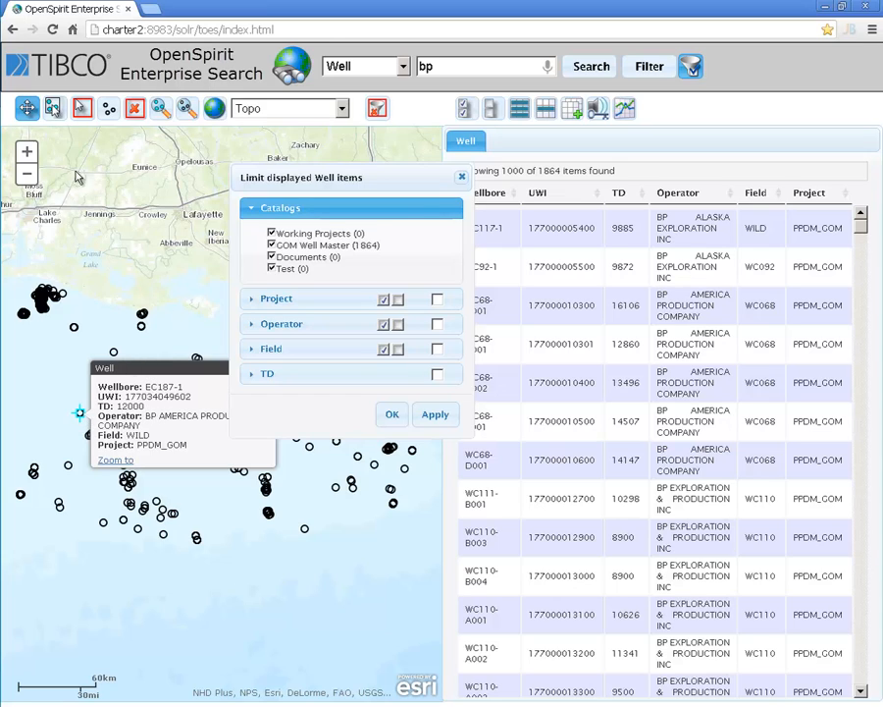
left_click(55, 111)
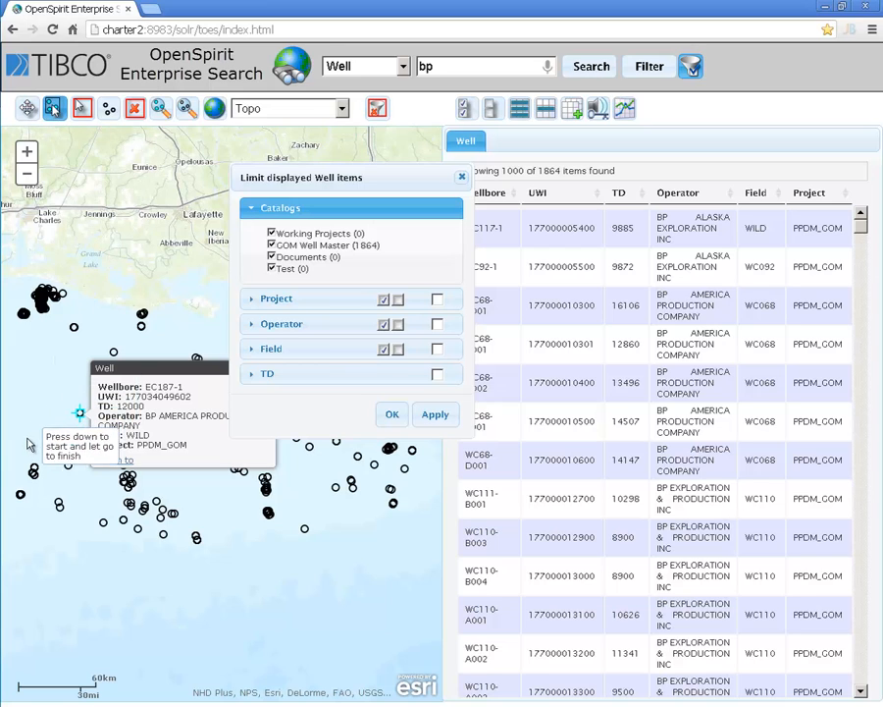
left_click_drag(22, 446, 194, 538)
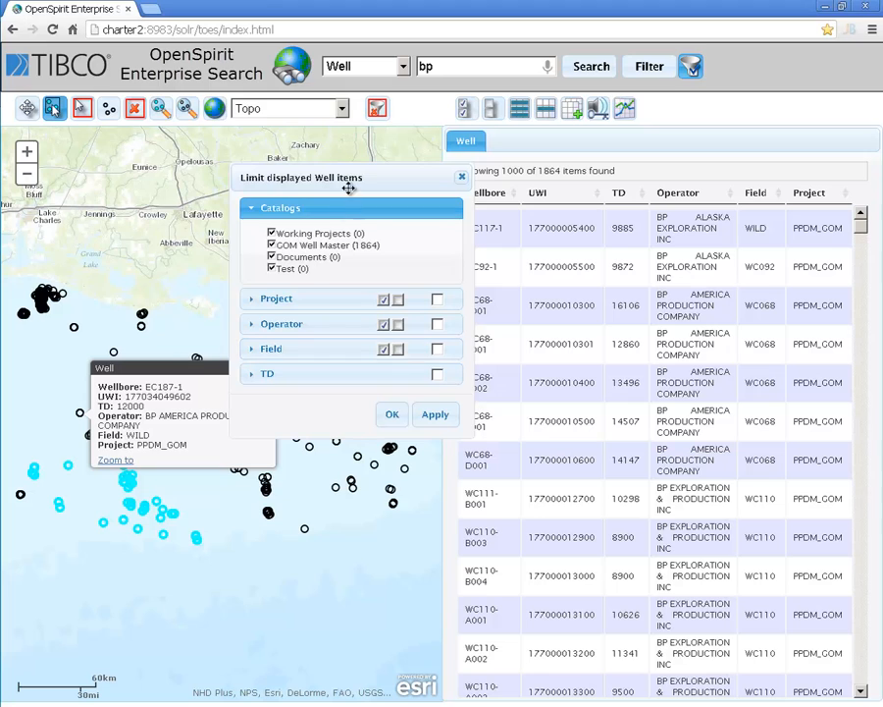
left_click_drag(347, 178, 223, 151)
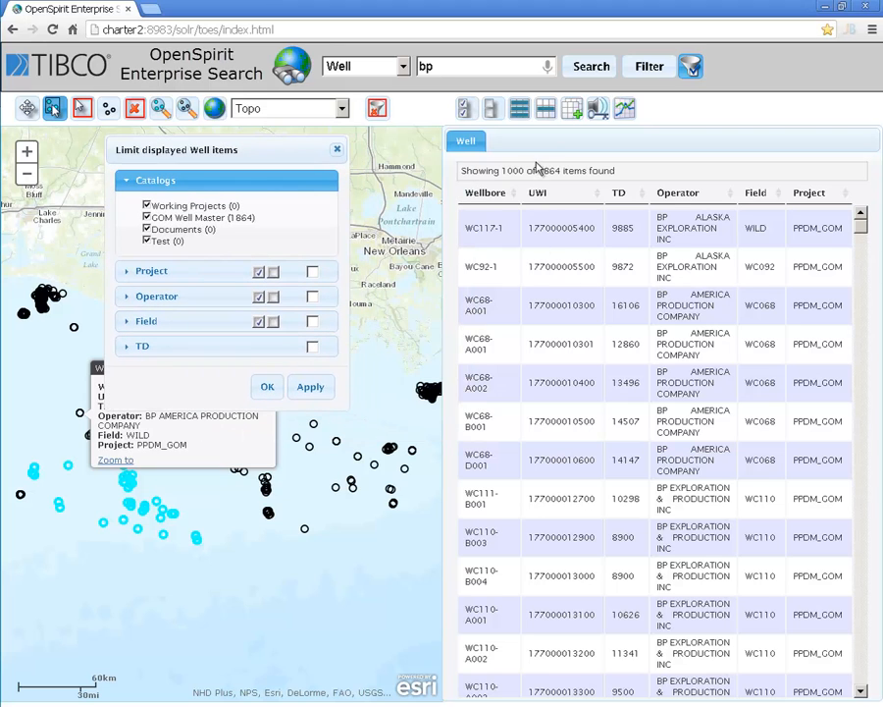
Step: Bring the selected wells to the front of the table and back to their original order, and clear the selection
left_click(539, 113)
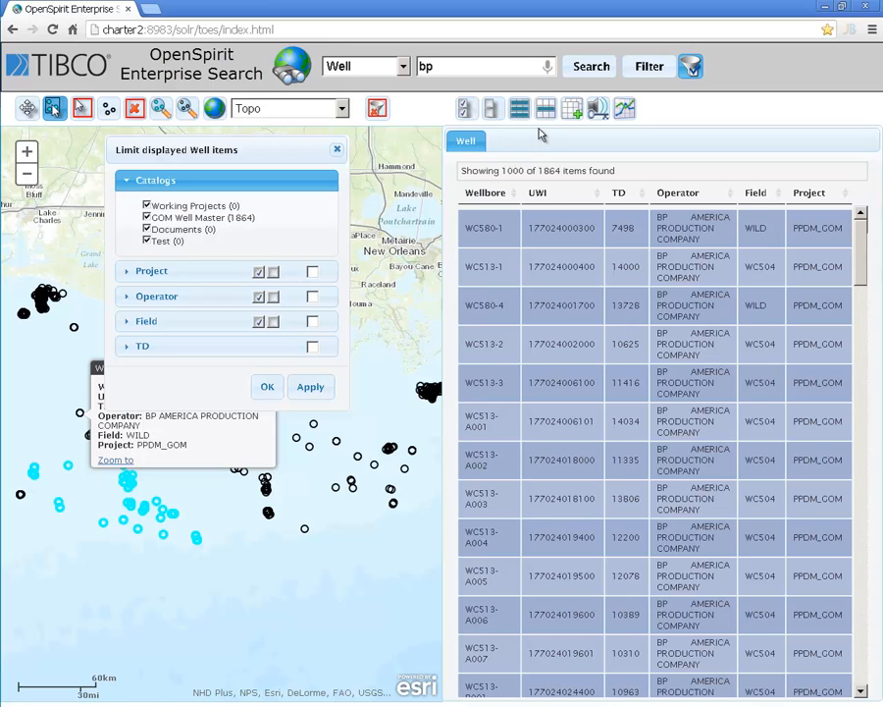
left_click(544, 110)
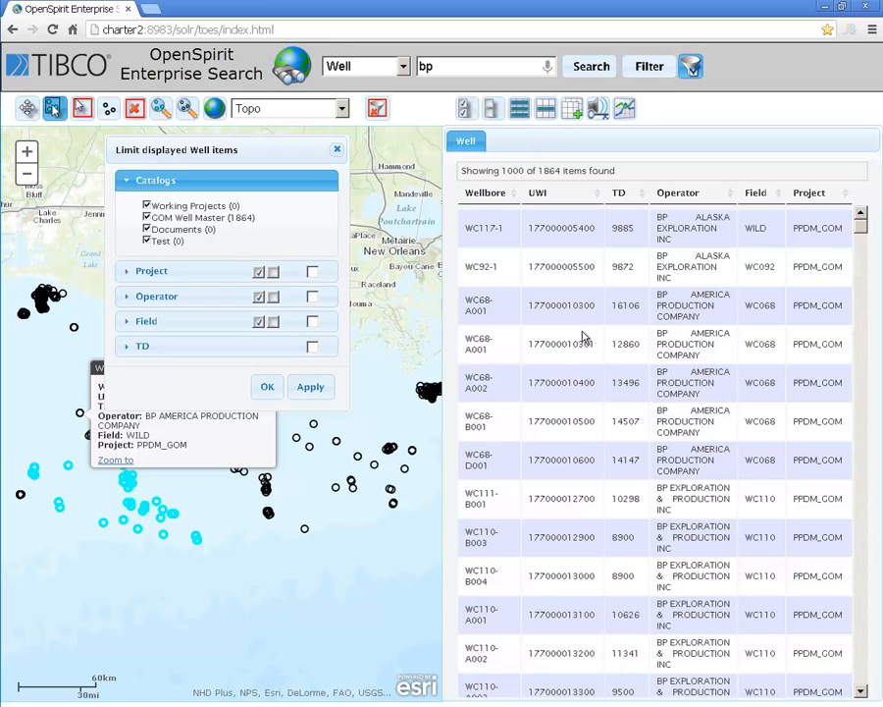
left_click(483, 111)
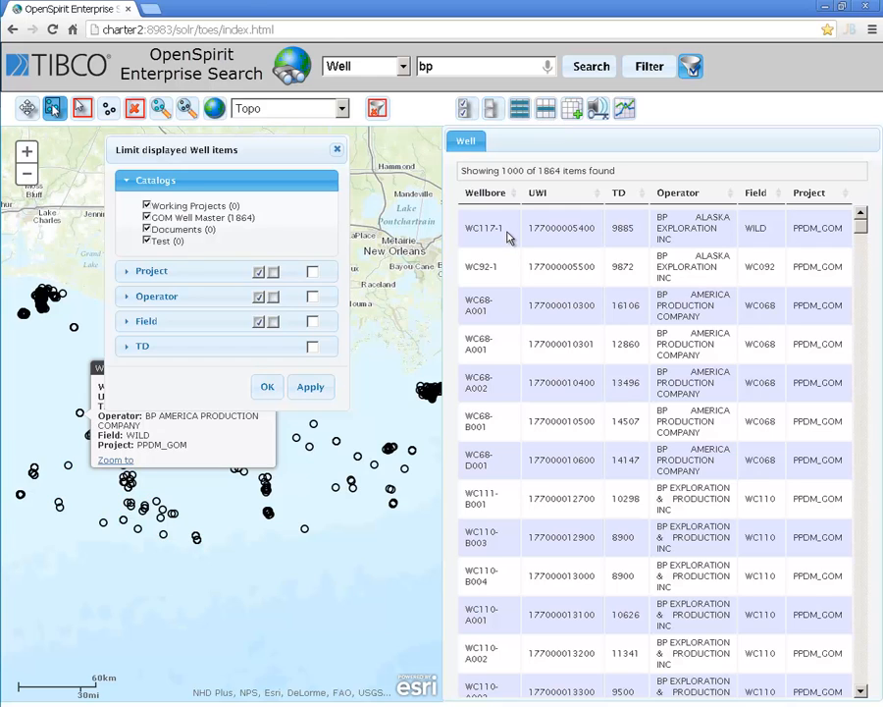
Step: Sort the well table by Wellbore in ascending order and select the three EC187-1 rows to highlight them on the map
left_click(497, 195)
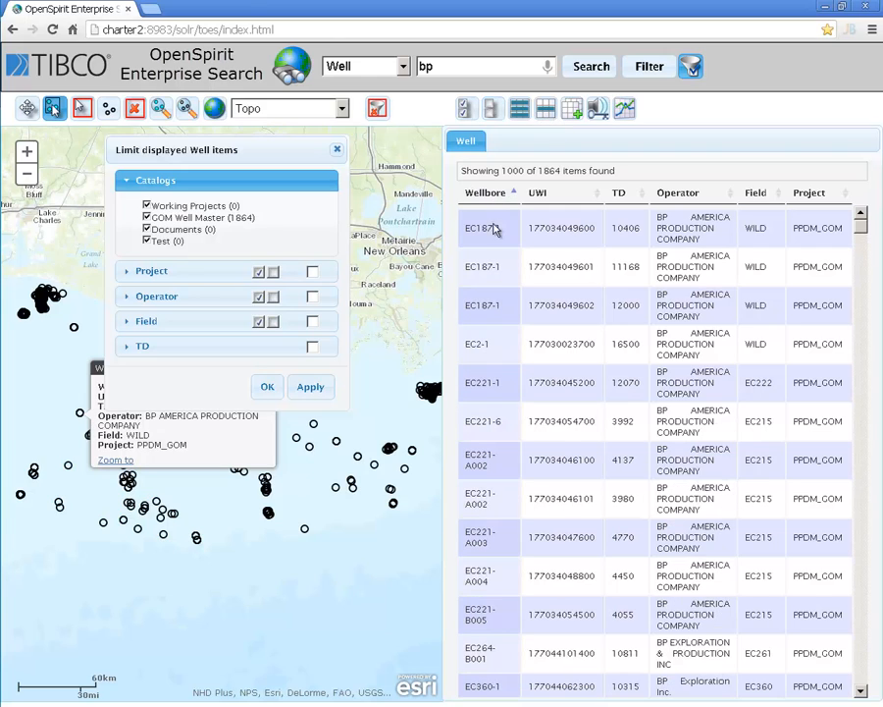
left_click_drag(496, 227, 502, 311)
left_click_drag(201, 151, 537, 162)
left_click(270, 368)
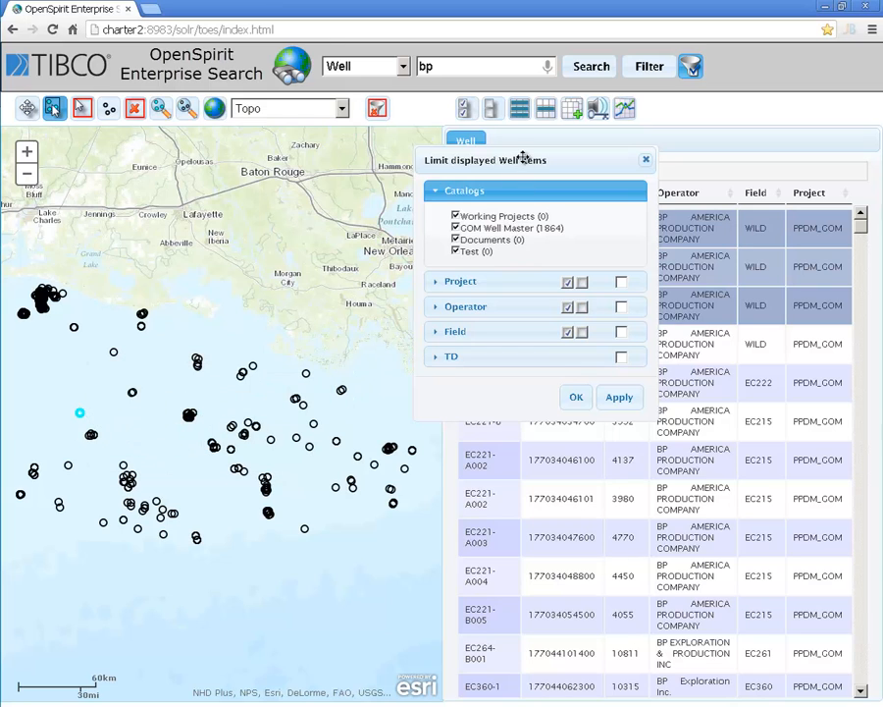
left_click_drag(517, 157, 334, 152)
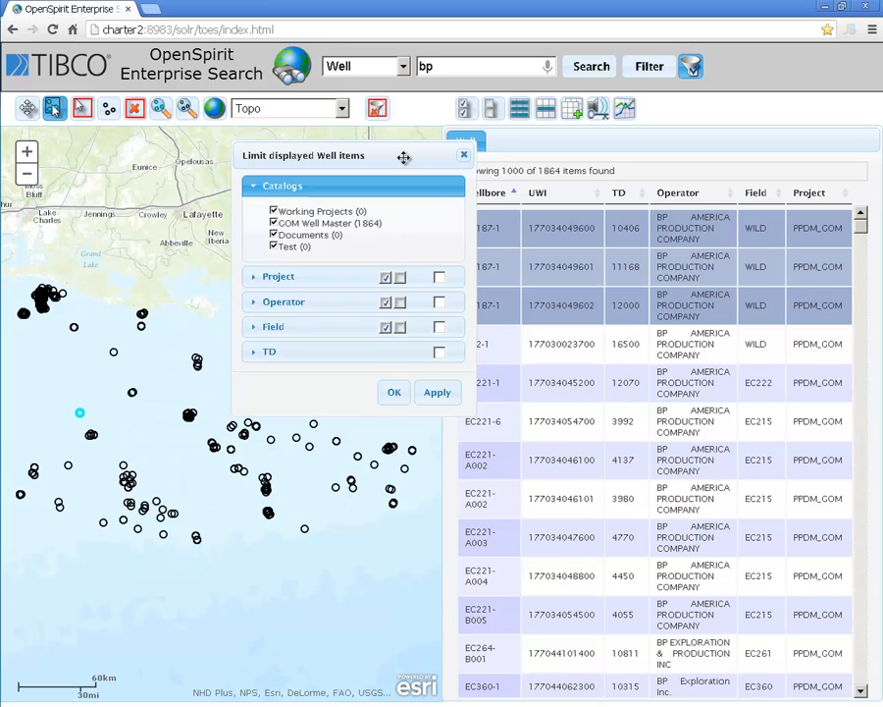
left_click_drag(402, 156, 370, 140)
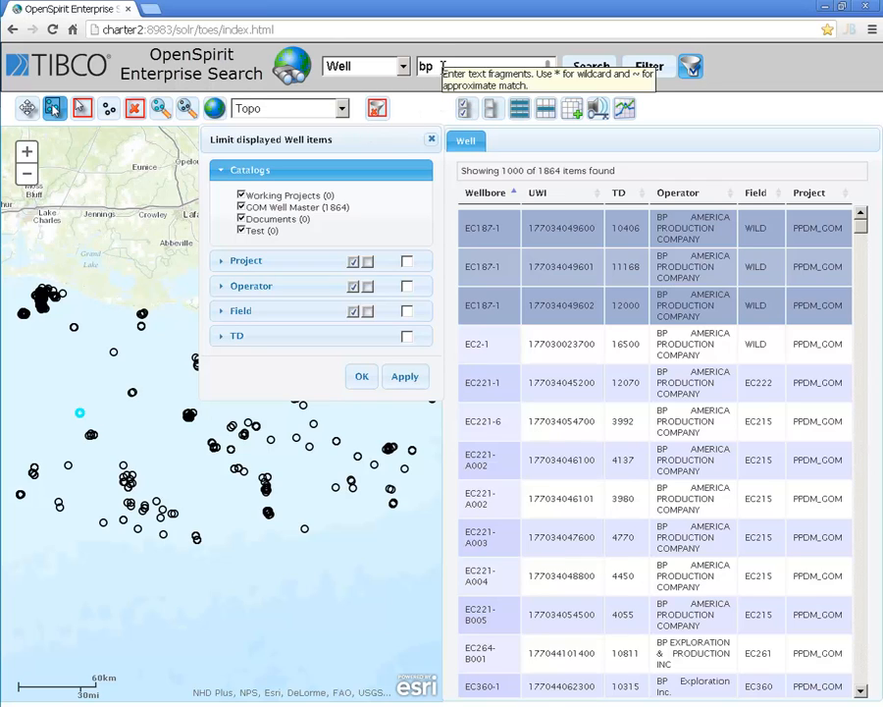
Step: Replace the search text with "Exxon" by voice input and search the wells
left_click_drag(448, 65, 417, 65)
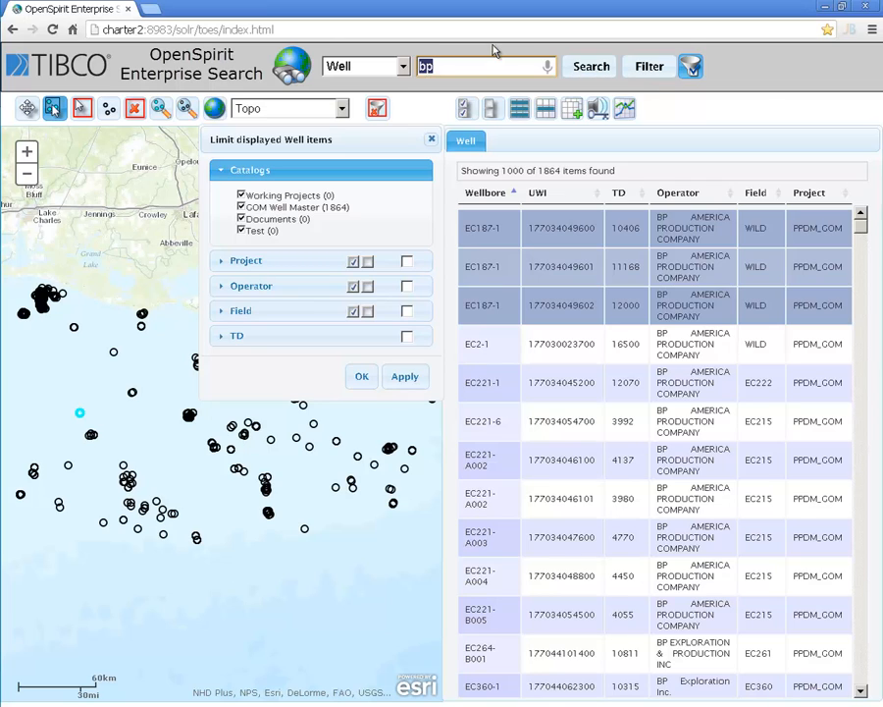
left_click(548, 67)
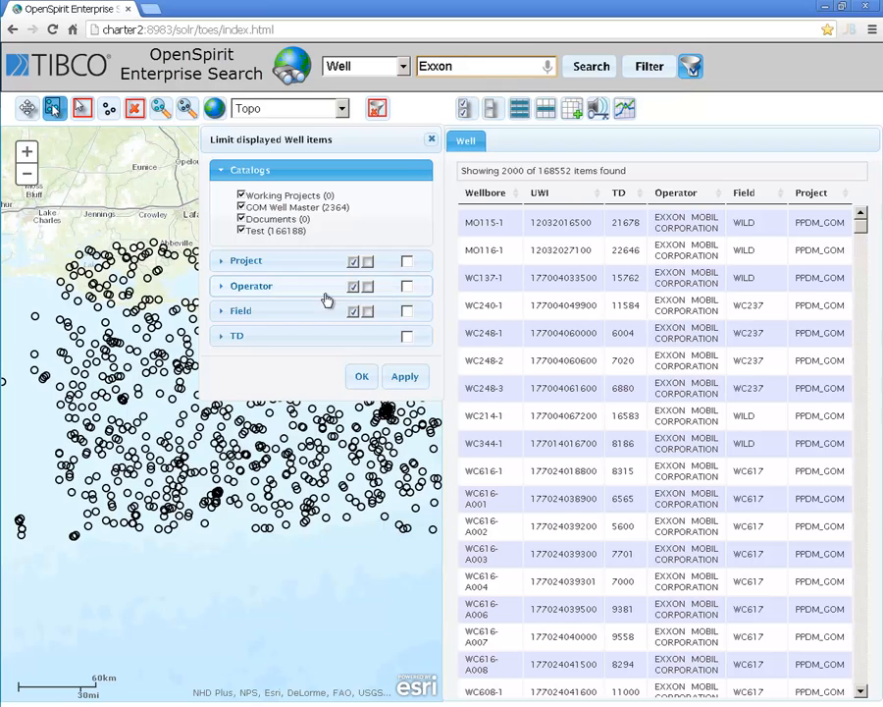
Step: Limit the displayed wells to a TD range of 18935 to 33220 and apply the filter
left_click(232, 336)
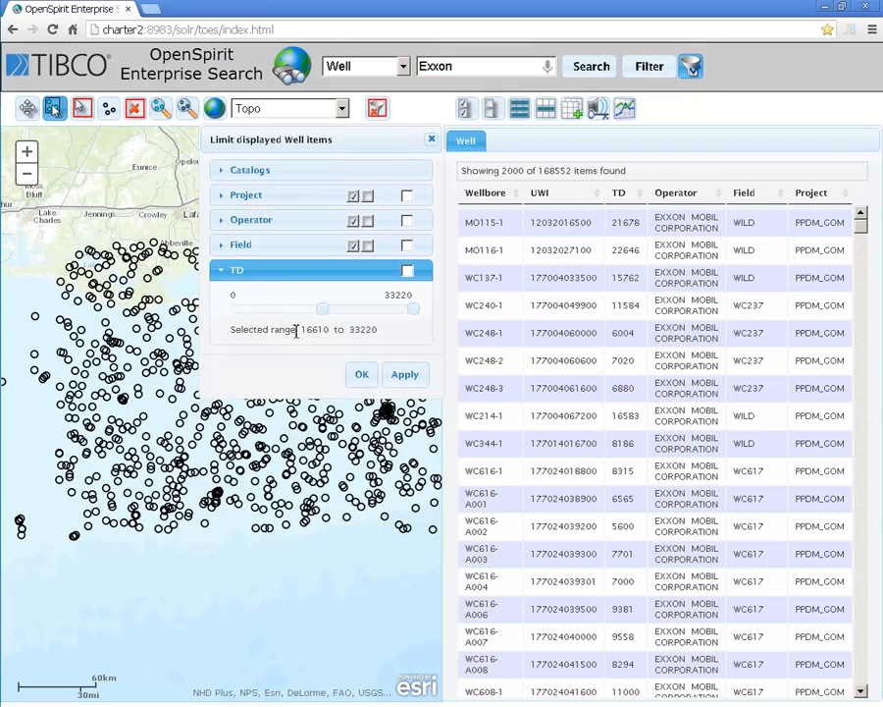
mouse_move(323, 309)
left_mouse_down()
mouse_move(272, 311)
mouse_move(335, 312)
left_mouse_up()
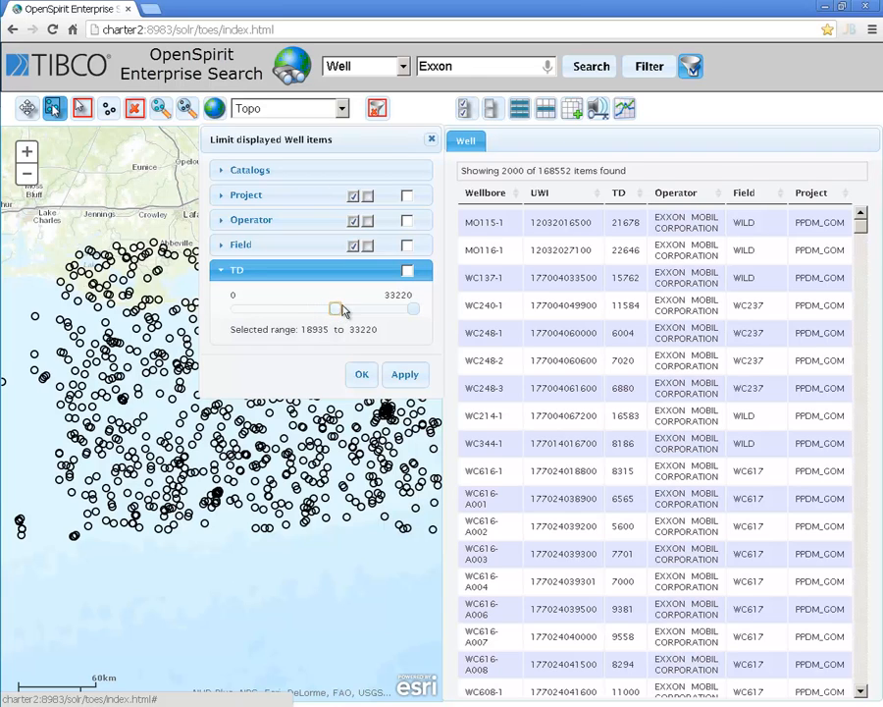
left_click(407, 270)
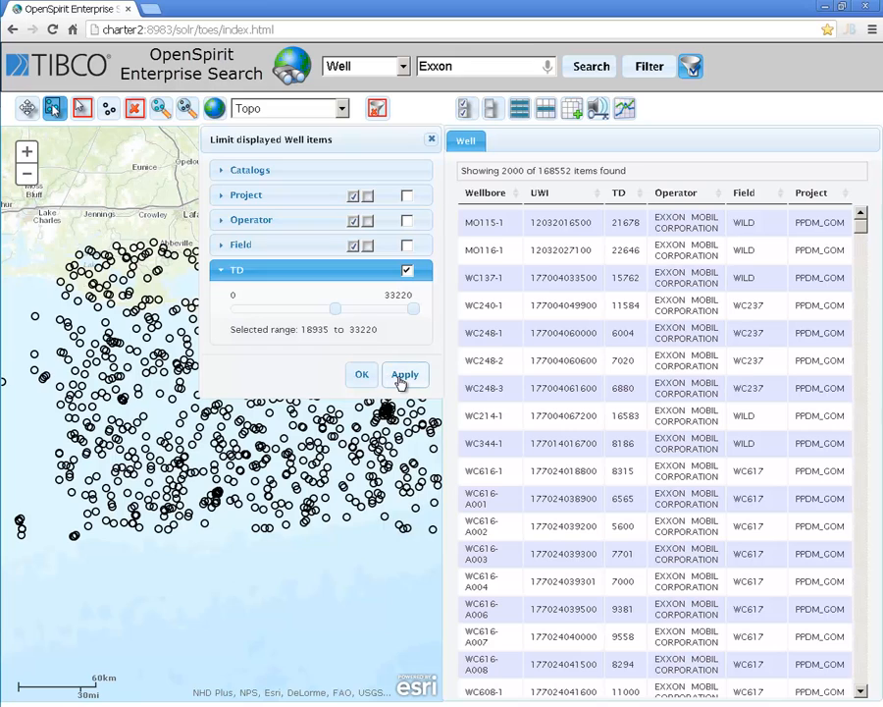
left_click(403, 378)
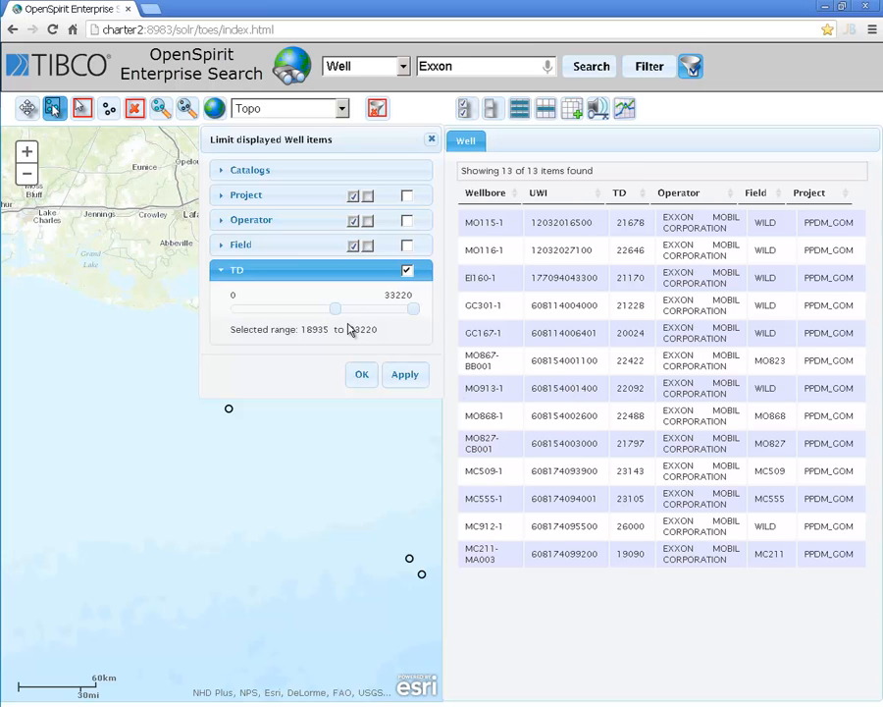
Step: Turn off the TD filter and limit the displayed wells to the TEAPOTDOME_SMALL project only
left_click(224, 274)
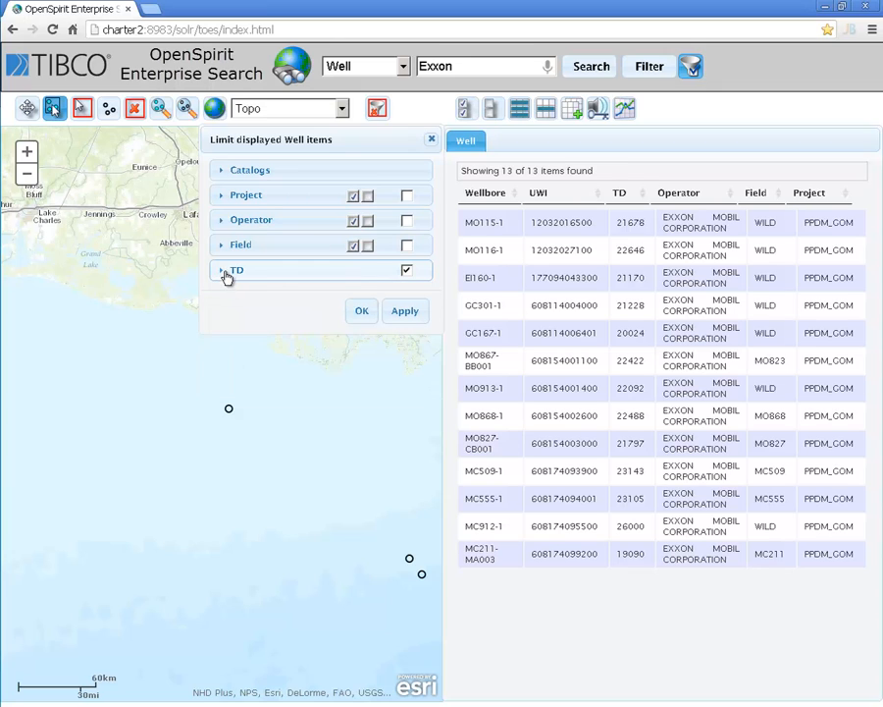
left_click(223, 274)
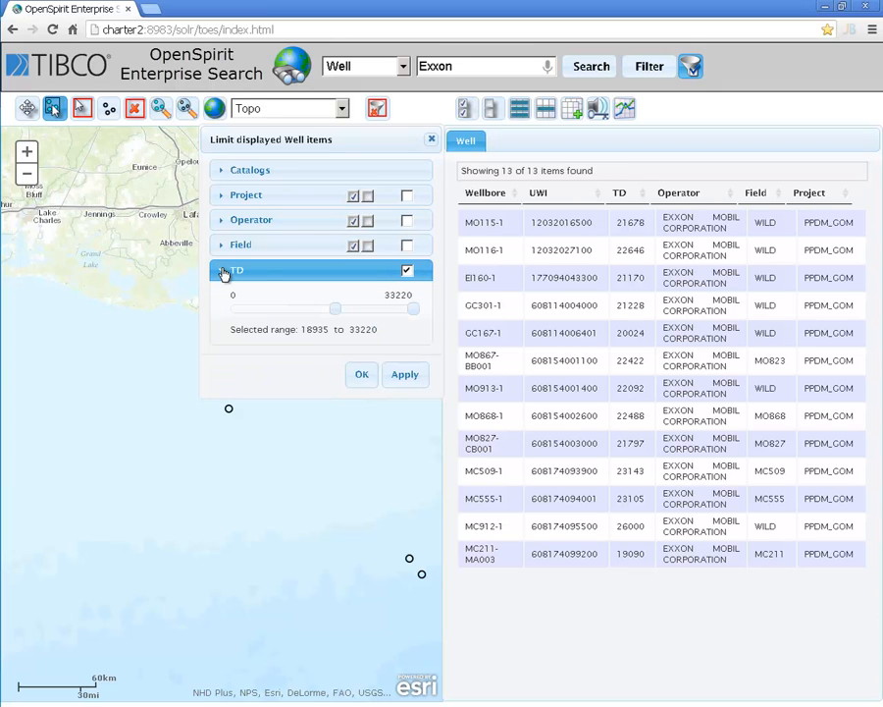
left_click(407, 271)
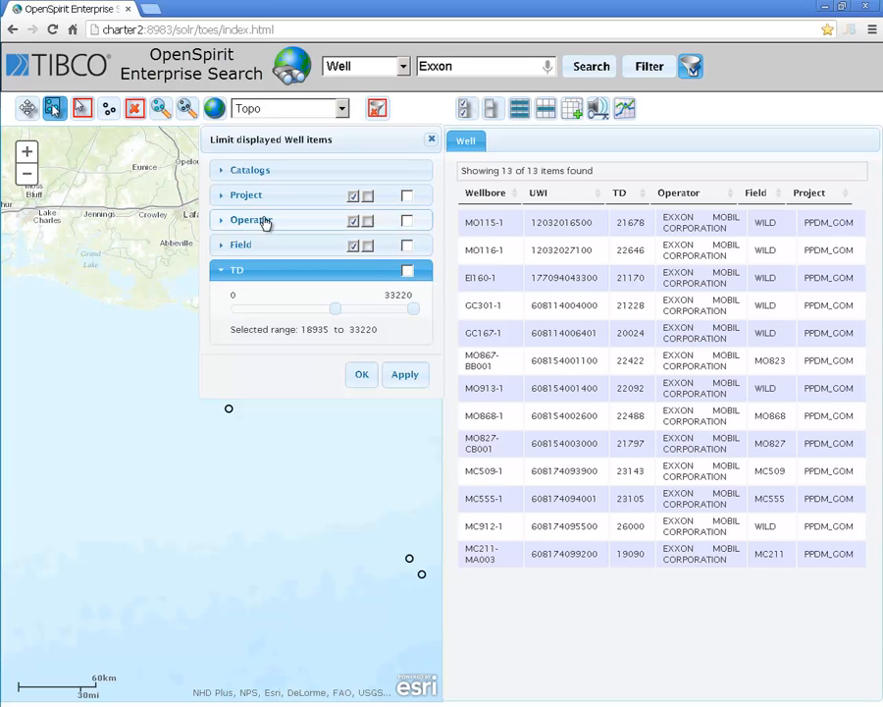
left_click(228, 195)
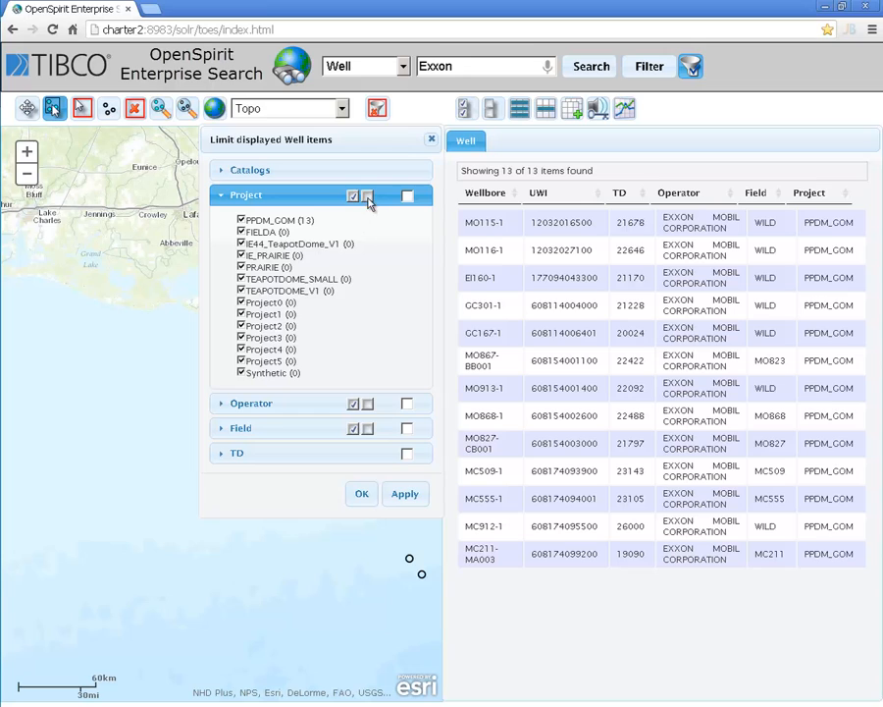
left_click(368, 197)
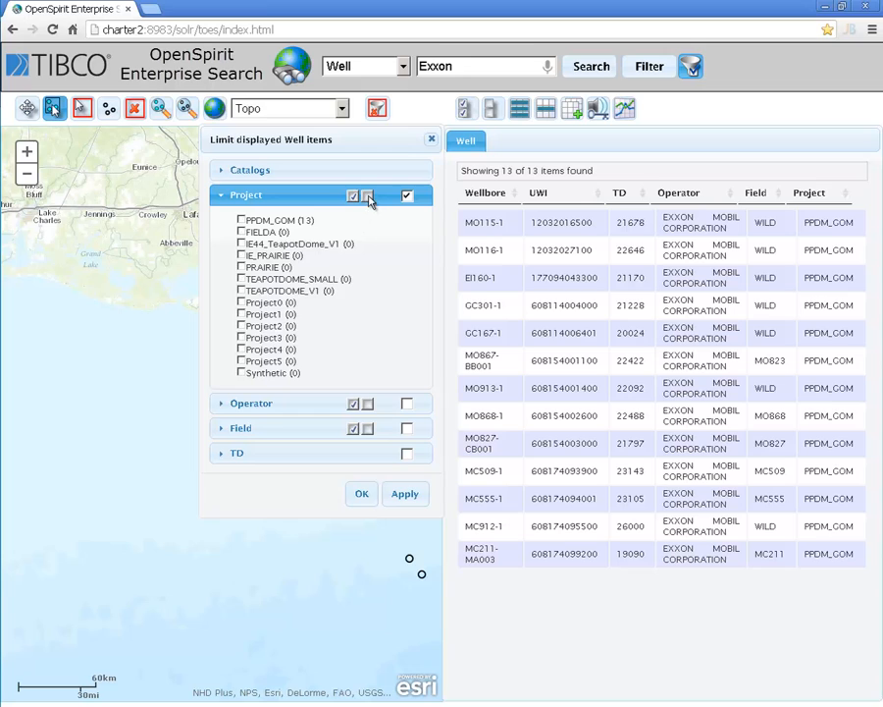
left_click(242, 280)
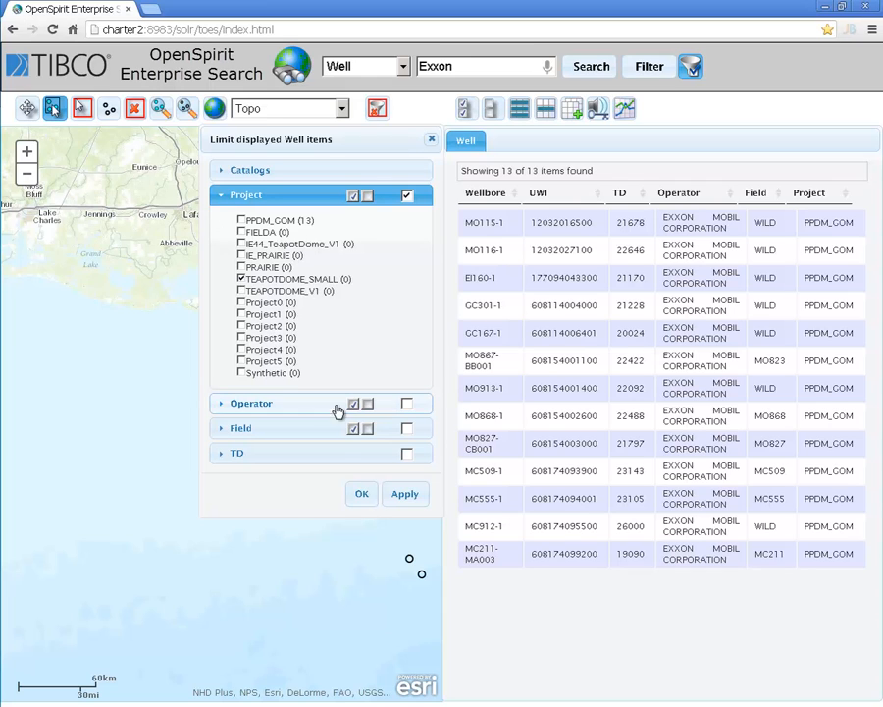
left_click(362, 487)
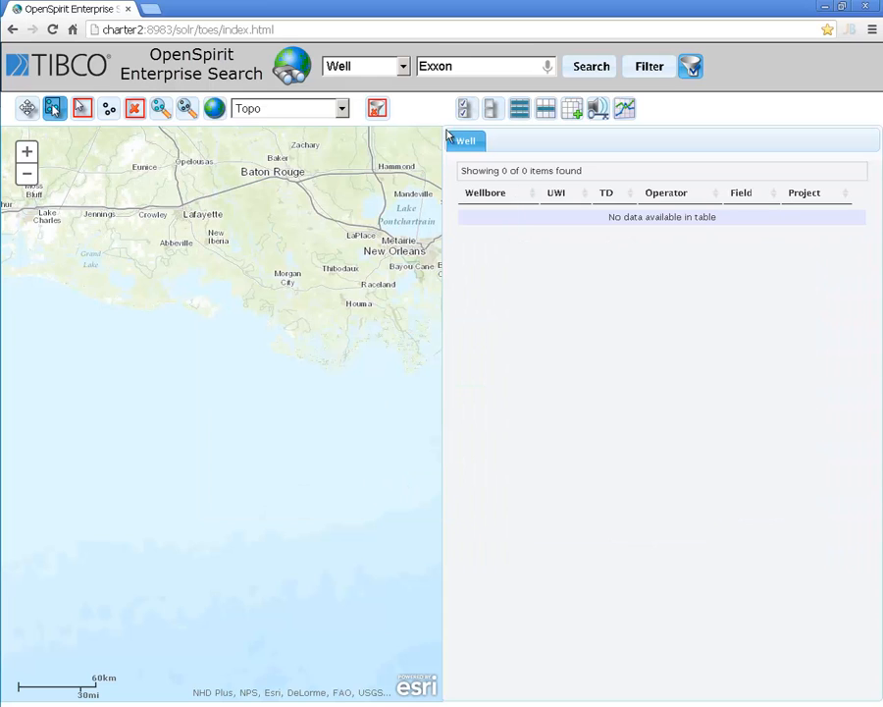
Step: Replace the search text with the wildcard *, run the search, and fit the map to the displayed wells
double_click(418, 66)
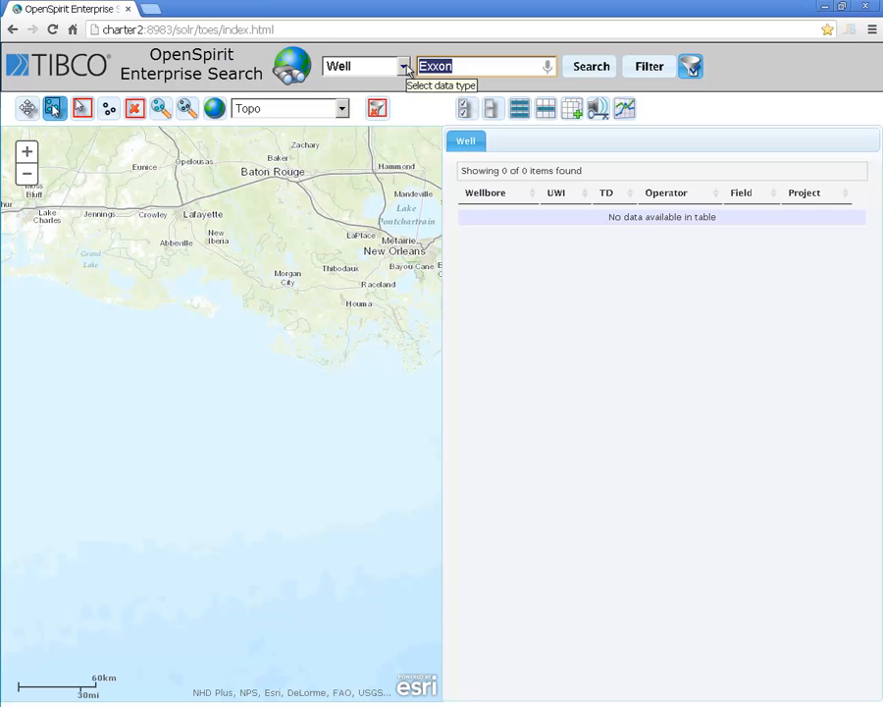
key("BackSpace")
type("*")
key("Return")
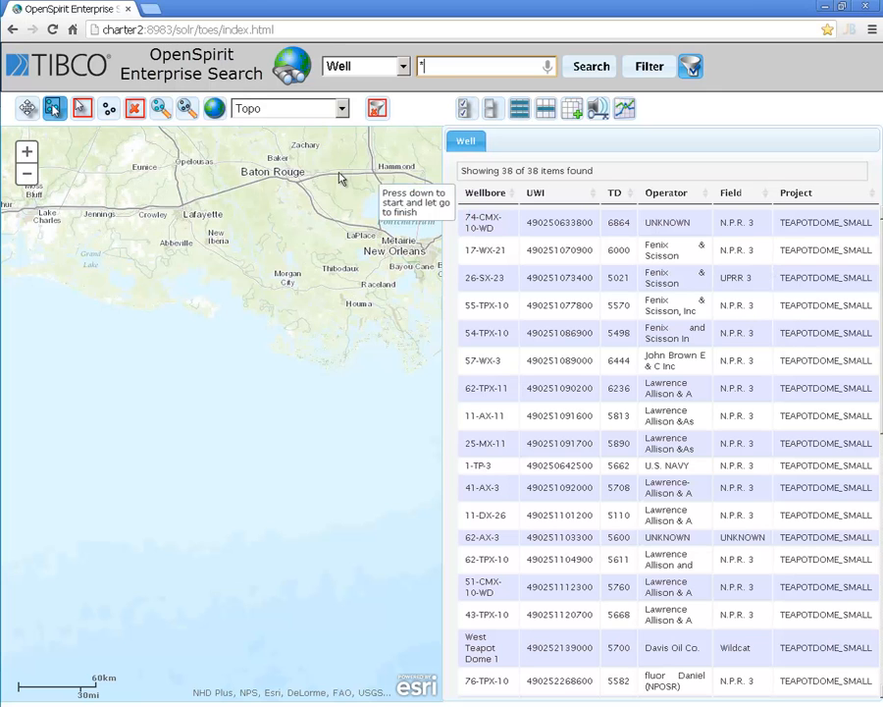
left_click(186, 108)
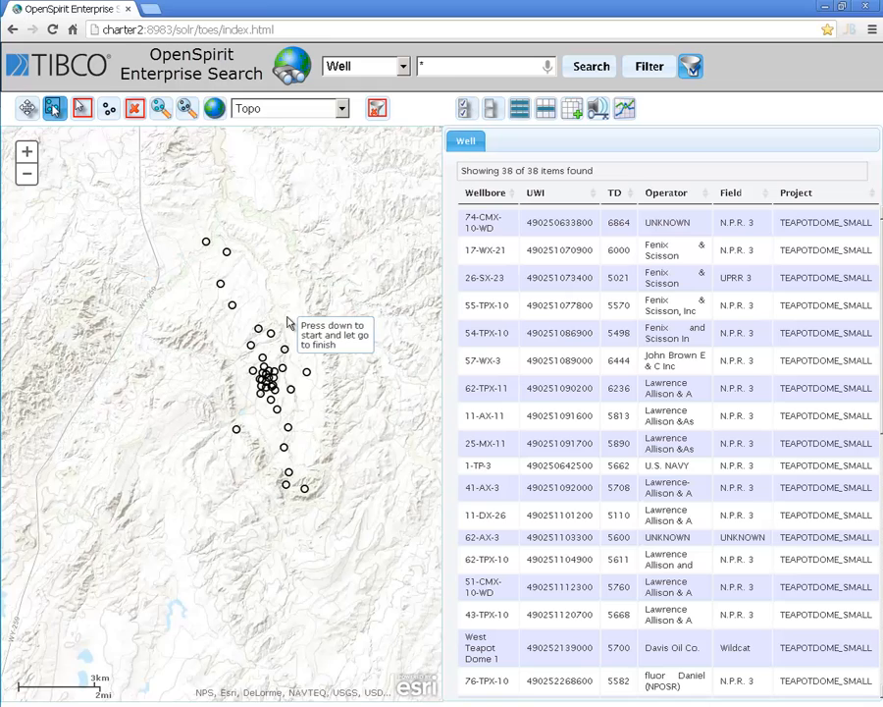
Step: Switch the map's basemap from Topo to Satellite imagery
scroll(290, 325, "down", 1)
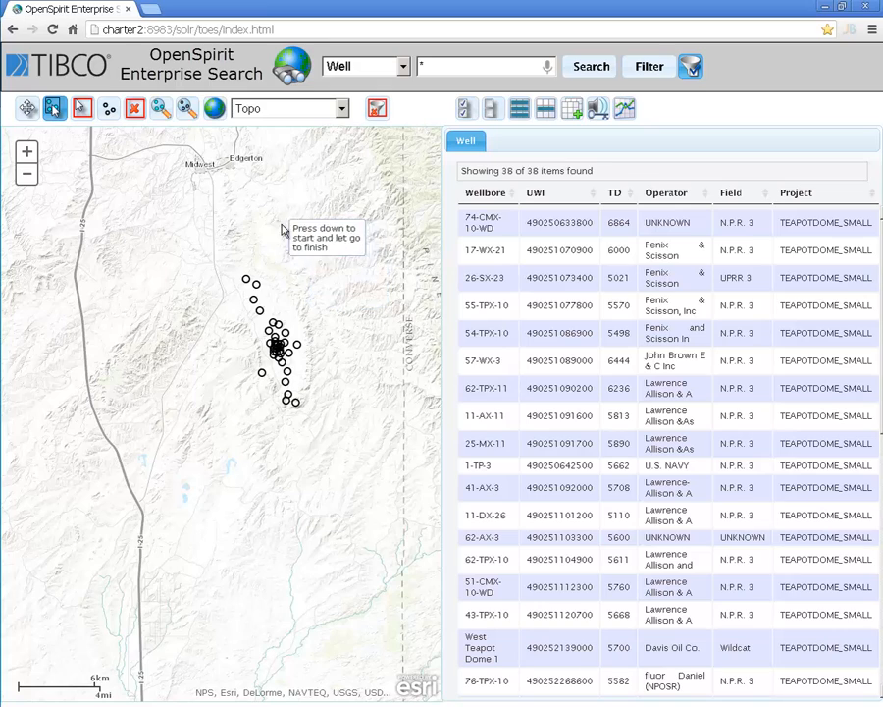
scroll(300, 277, "up", 1)
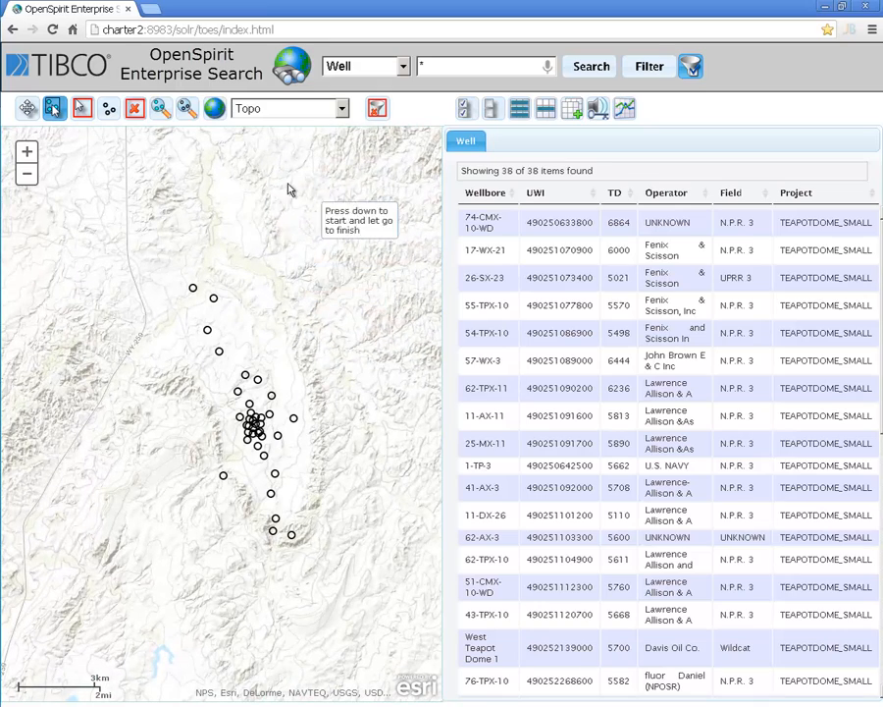
left_click(342, 108)
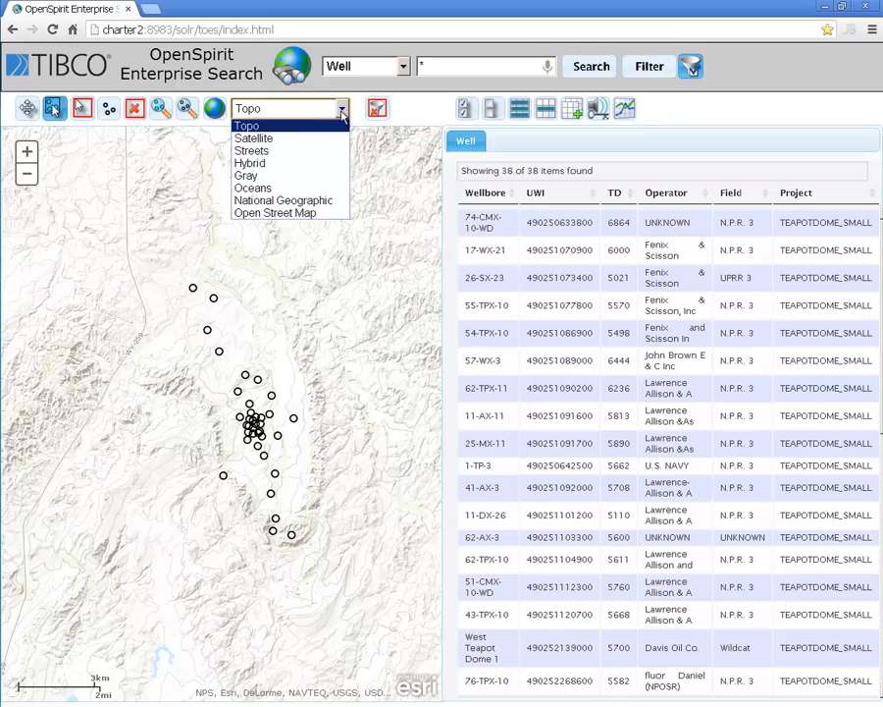
left_click(290, 141)
scroll(324, 329, "up", 2)
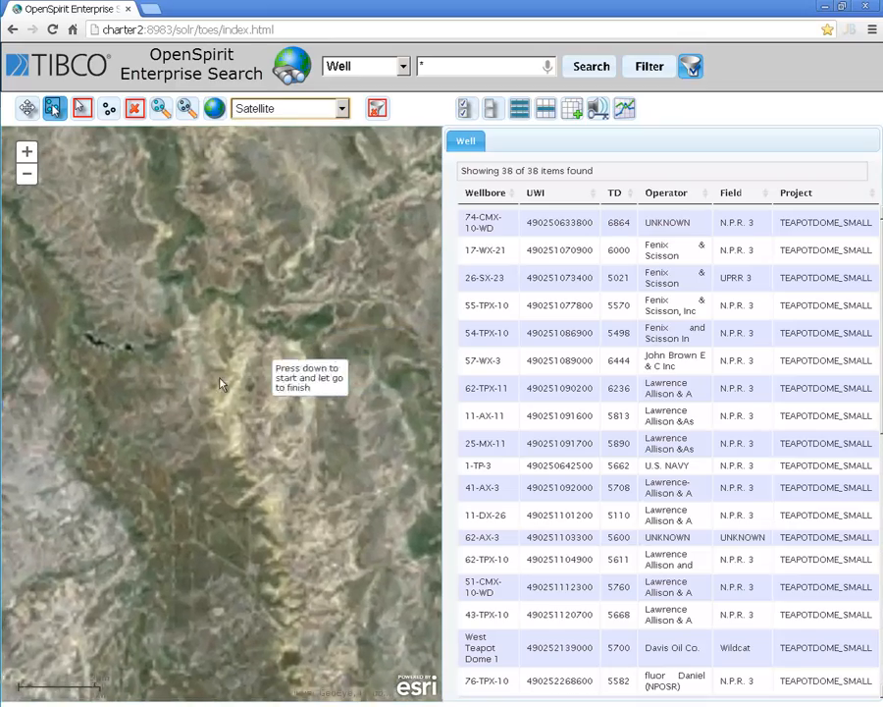
Step: Draw a rectangular area filter on the map around the northern group of Teapot Dome wells
left_click_drag(145, 479, 307, 264)
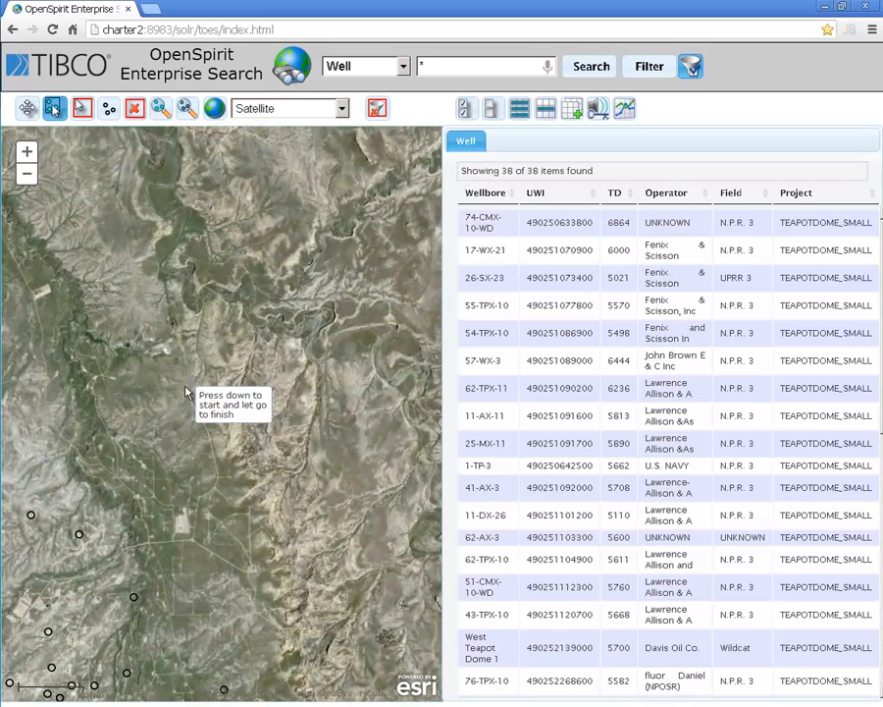
left_click(26, 111)
left_click_drag(80, 467, 238, 304)
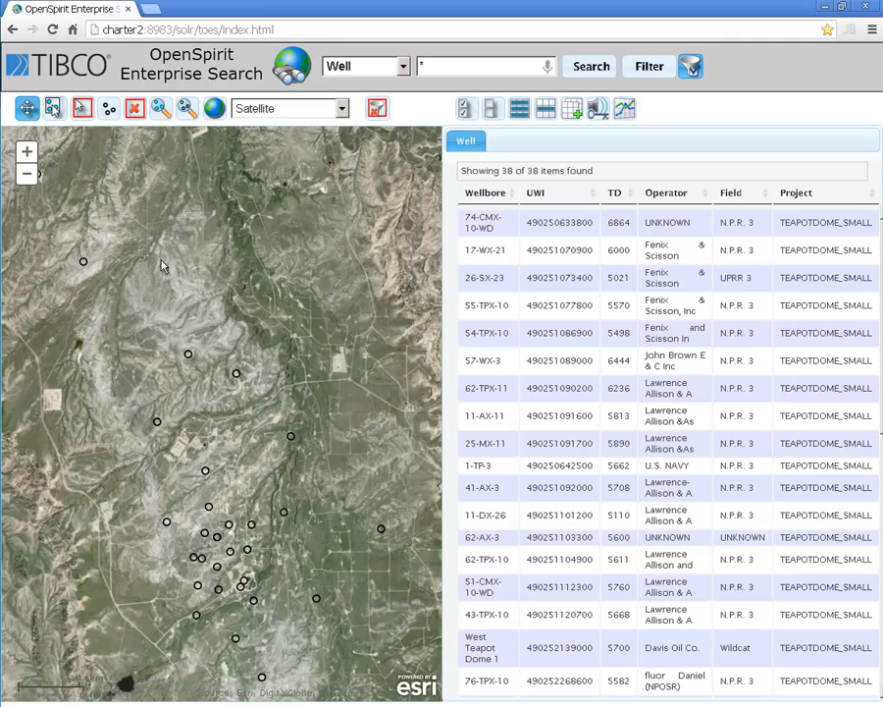
scroll(243, 378, "down", 1)
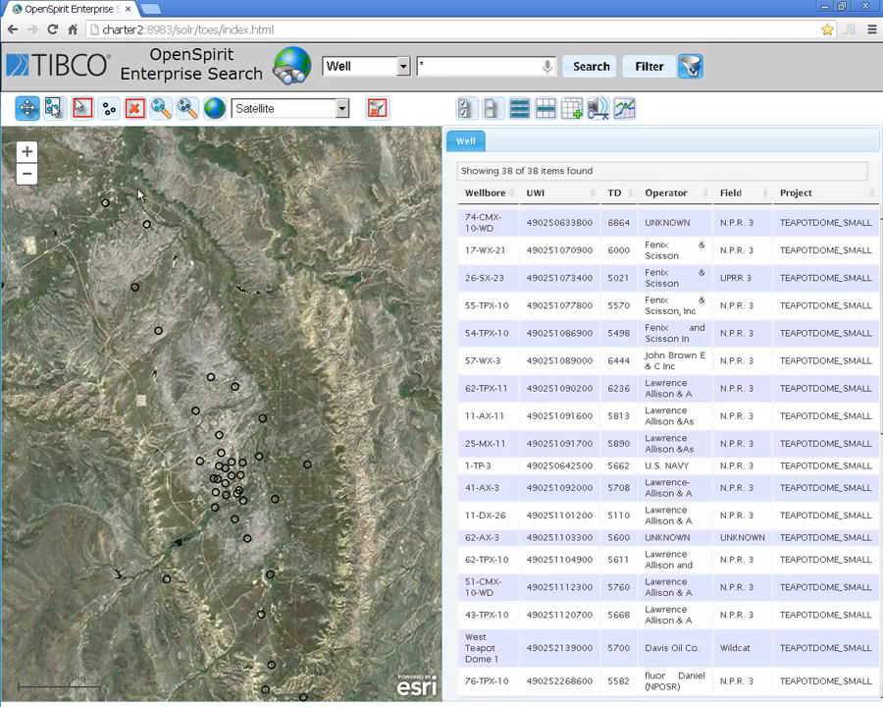
left_click(83, 108)
mouse_move(76, 179)
left_mouse_down()
mouse_move(131, 270)
mouse_move(165, 302)
mouse_move(118, 228)
mouse_move(362, 446)
mouse_move(368, 487)
left_mouse_up()
left_click(83, 110)
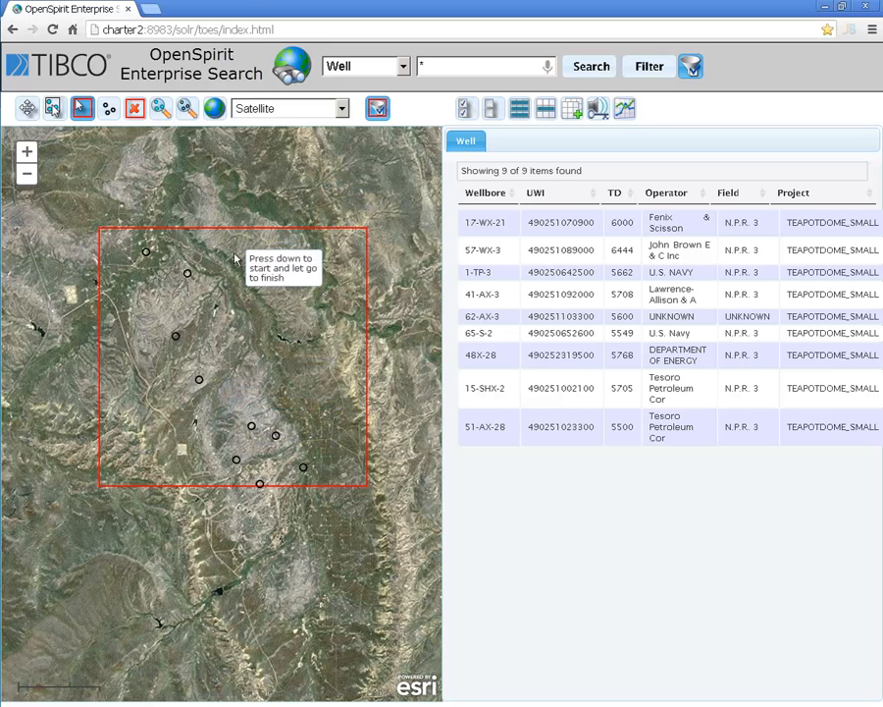
Step: Sort the well results ascending by Wellbore and select wells 1-TP-3, 15-SHX-2 and 17-WX-21
left_click(502, 199)
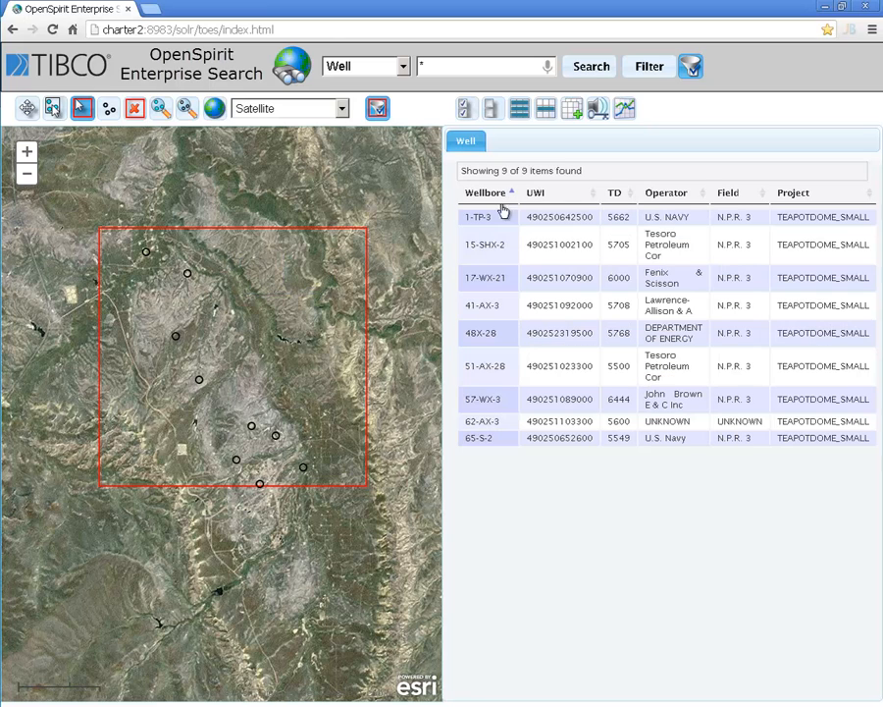
left_click(490, 217)
left_click(496, 245, "ctrl")
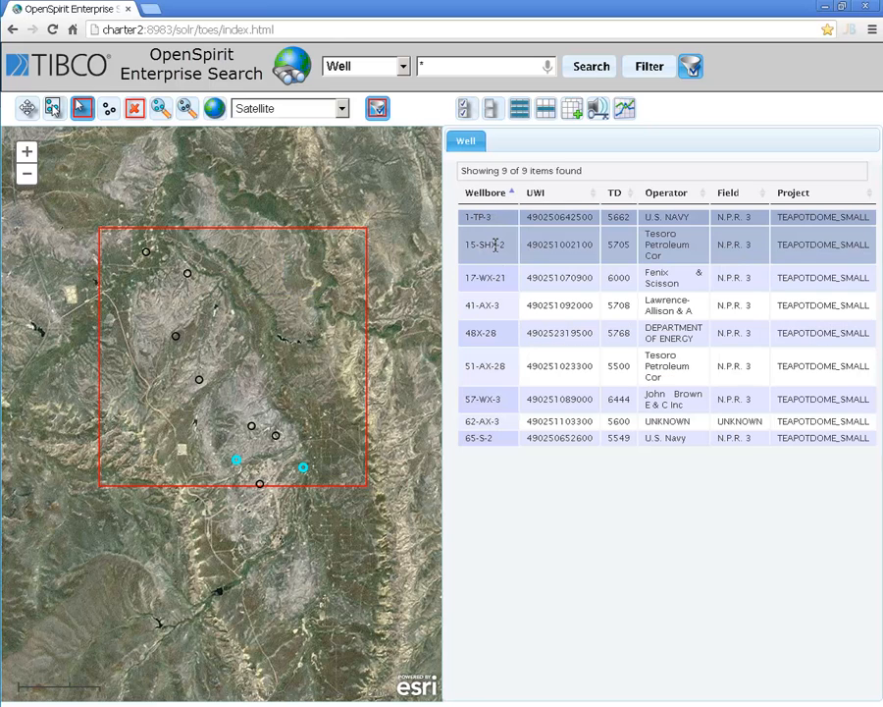
left_click(496, 279, "ctrl")
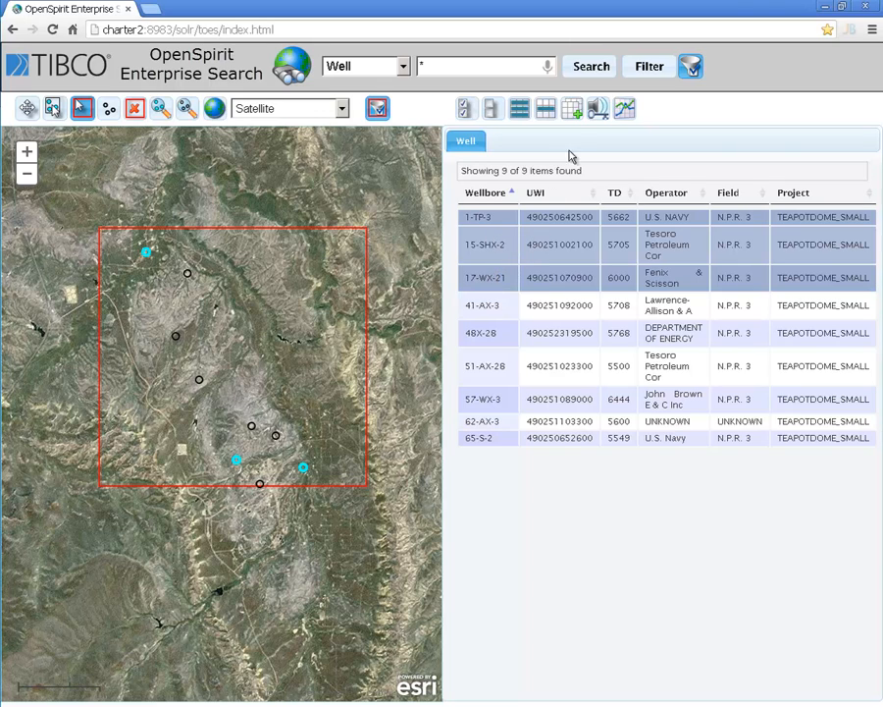
Step: Find the well logs related to the selected wells using UWI, and close that results list after viewing it
left_click(573, 109)
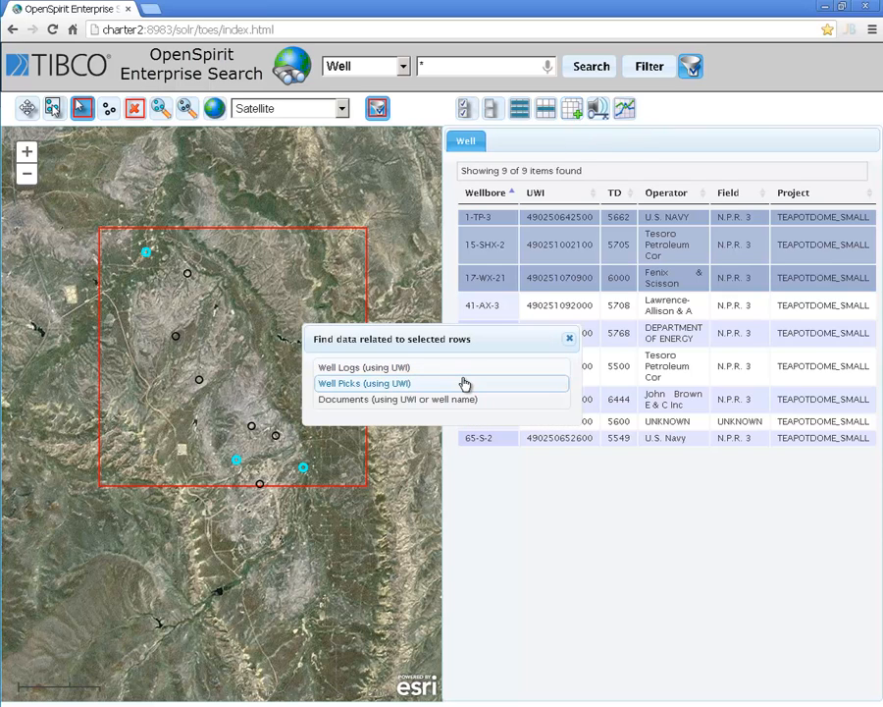
left_click(386, 372)
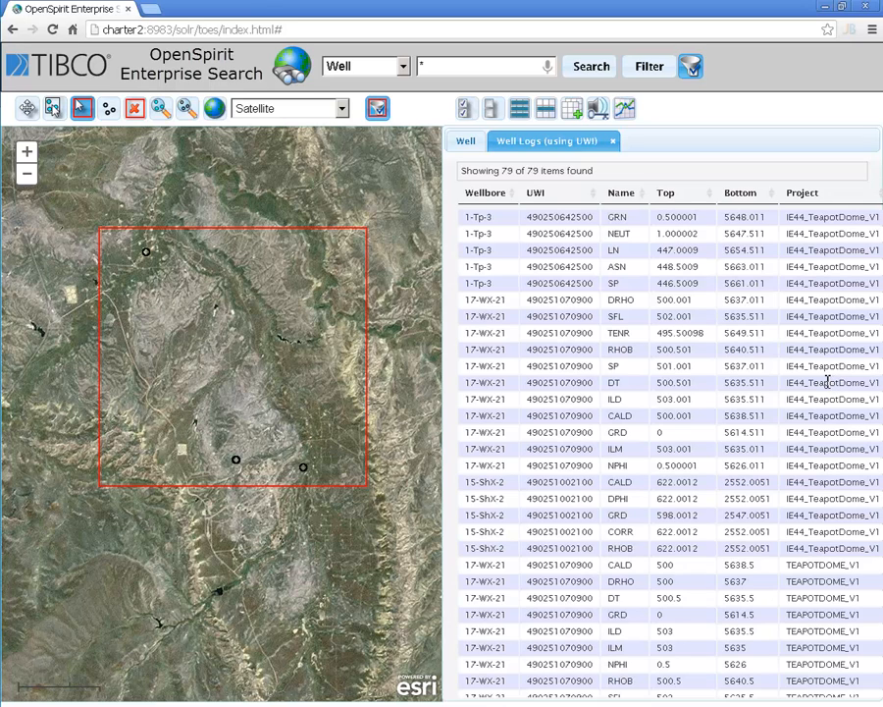
left_click(614, 143)
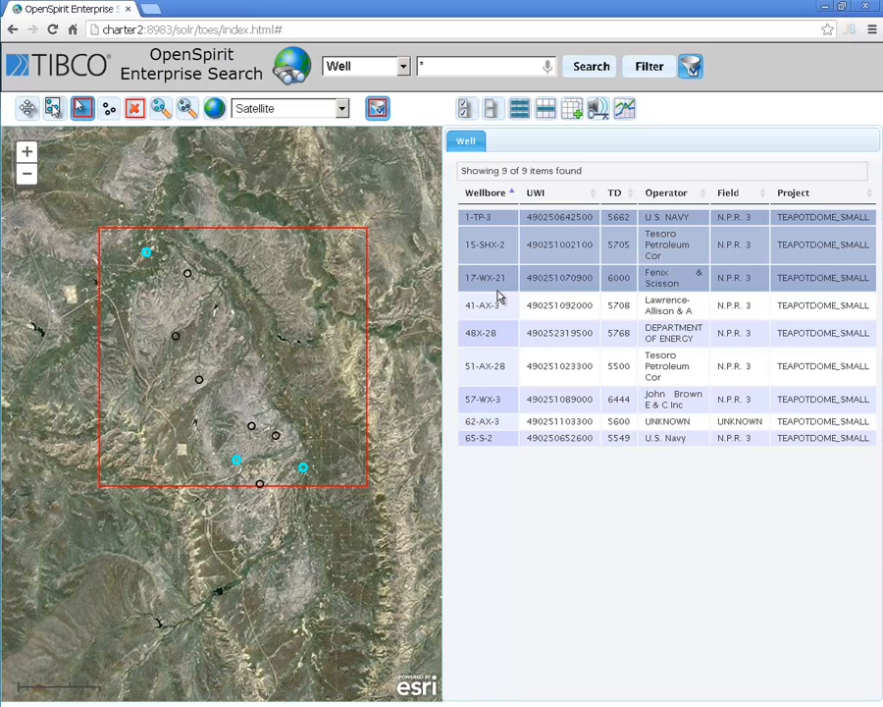
Step: Open the selected wells in the INT WebLog Viewer and expand well 1-TP-3 with its Tops
left_click(625, 110)
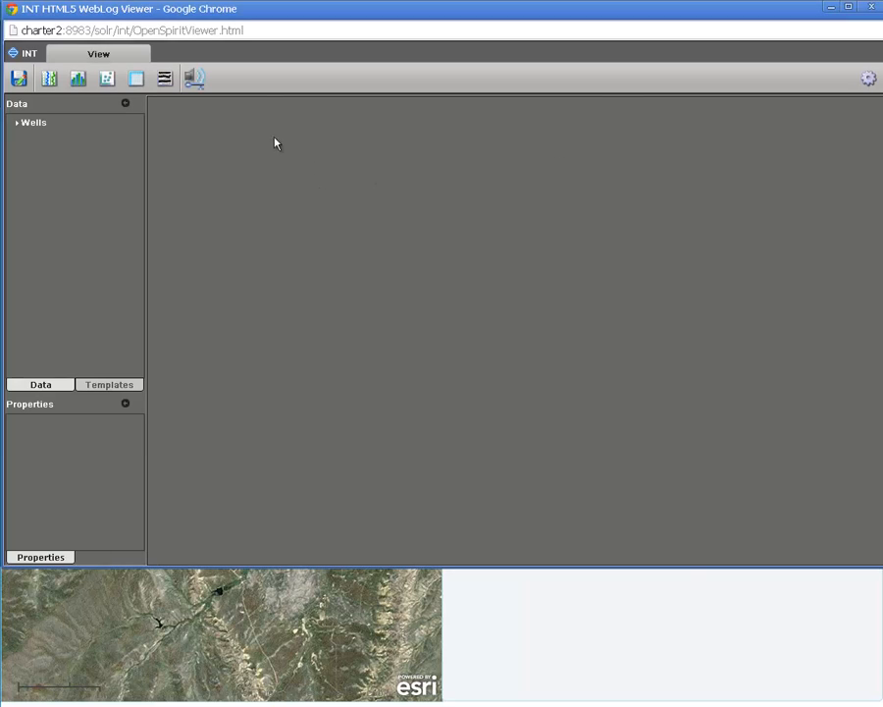
left_click(17, 123)
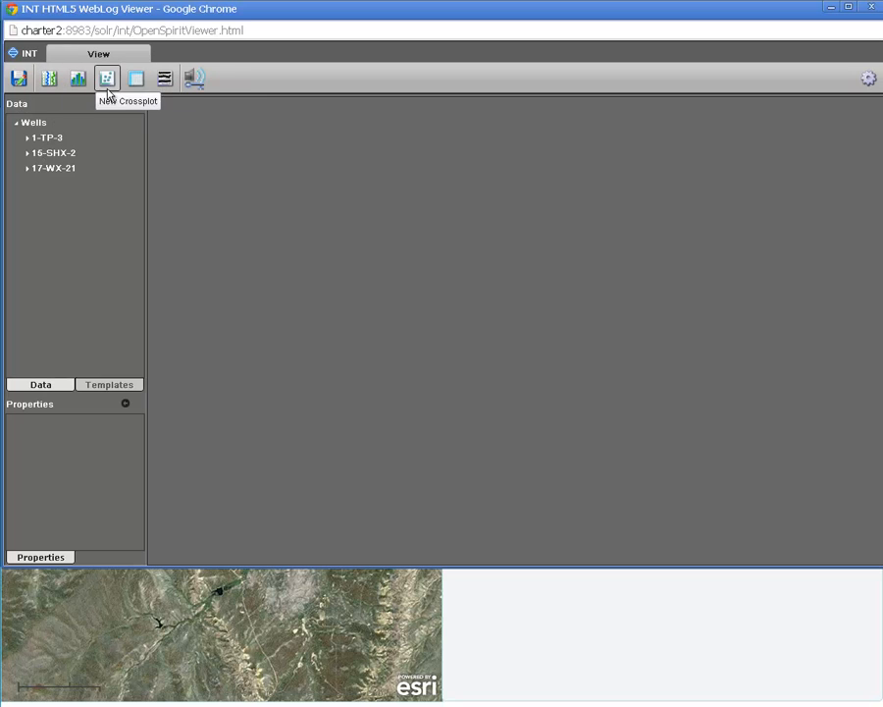
left_click(28, 138)
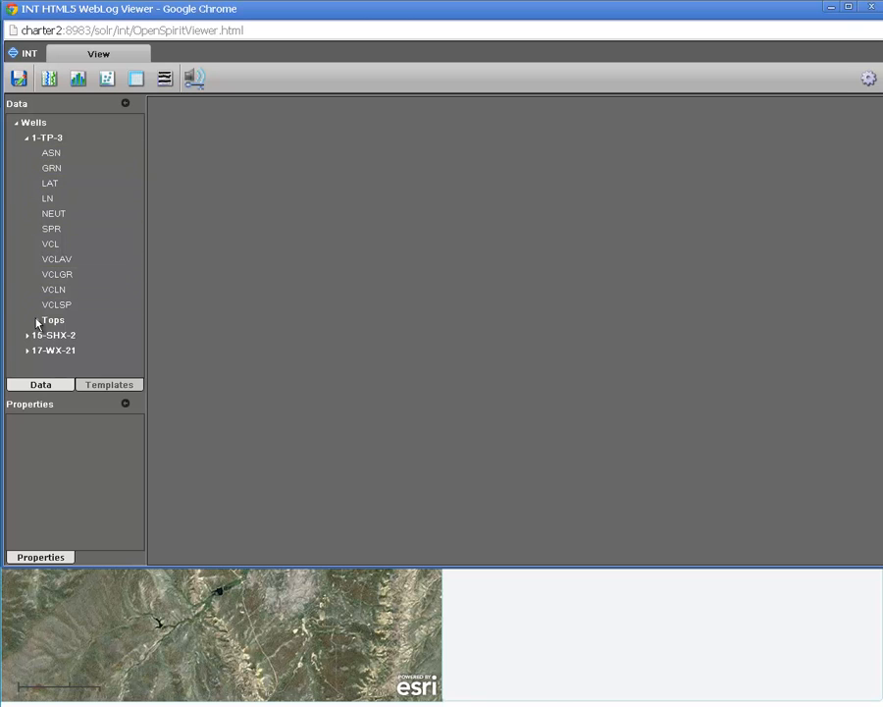
left_click(37, 321)
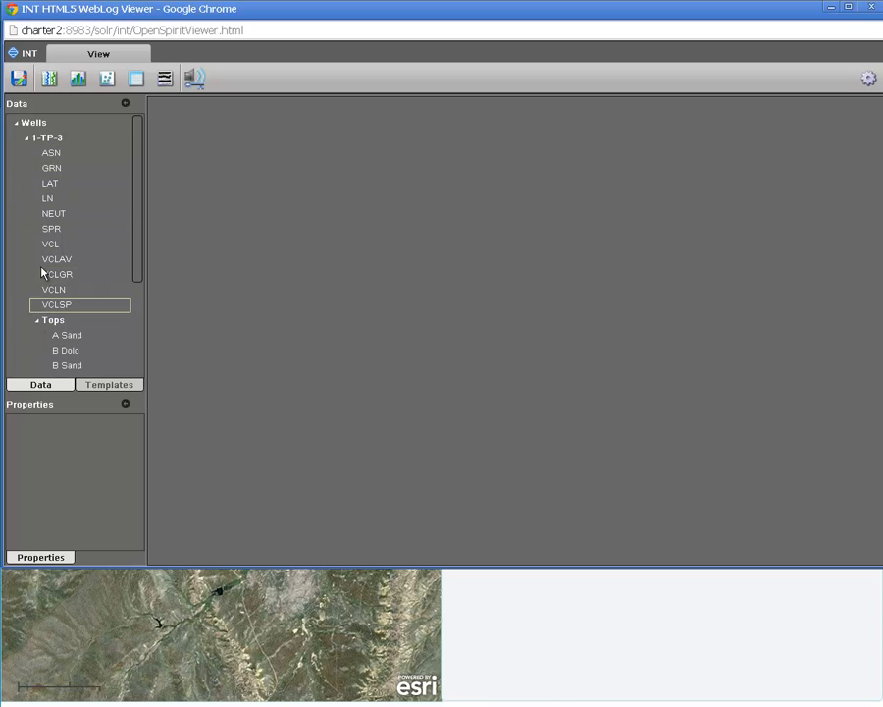
Step: Create a new log plot and add the GRN and SPR curves of well 1-TP-3 to its track
left_click(48, 78)
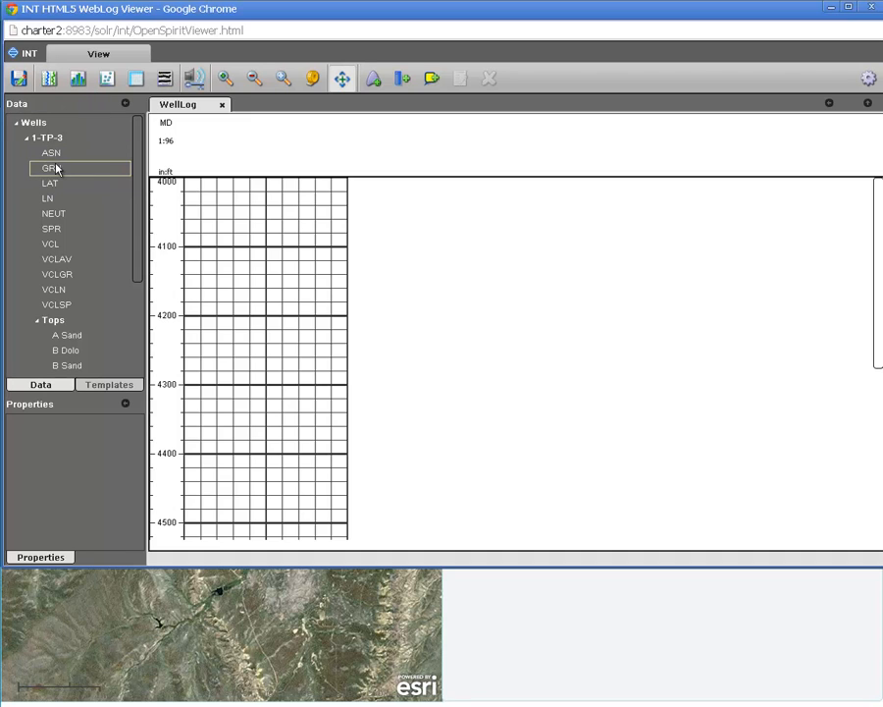
left_click_drag(59, 168, 302, 228)
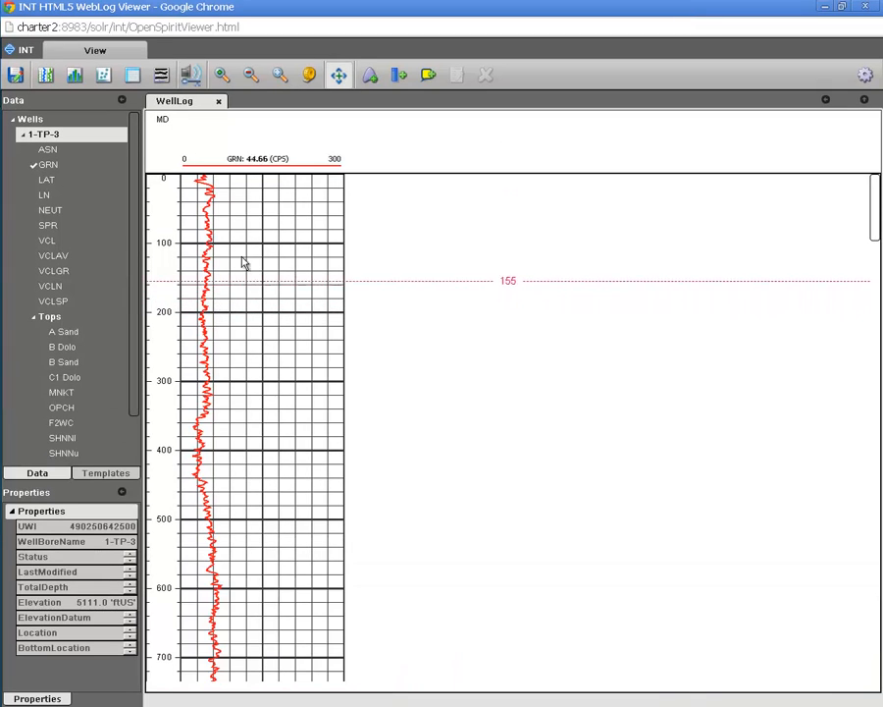
left_click_drag(61, 231, 246, 245)
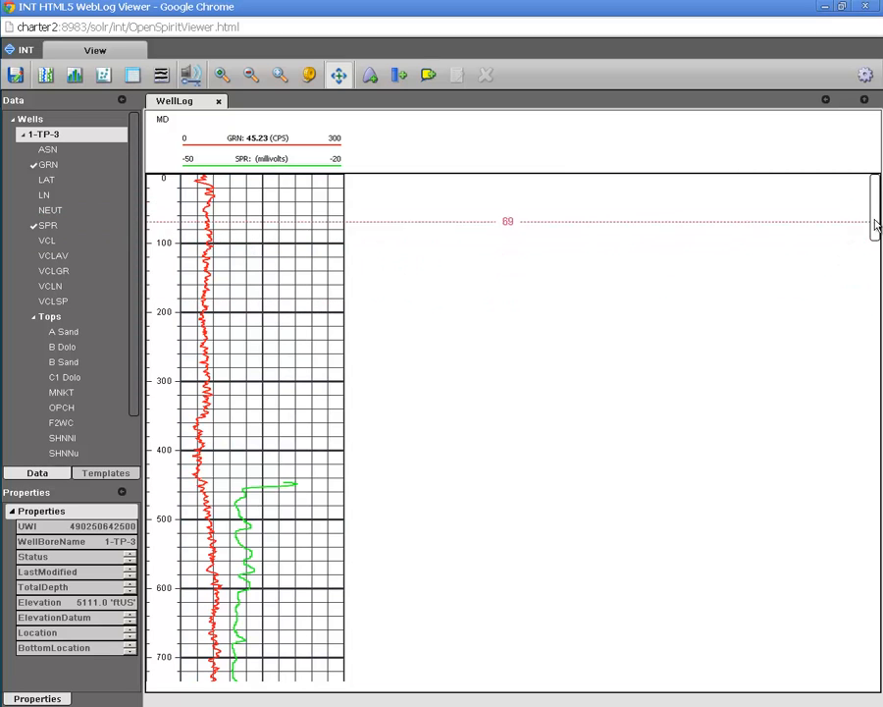
Step: Add the A Sand, B Dolo and C1 Dolo tops of well 1-TP-3 to the log plot
left_click_drag(875, 227, 877, 277)
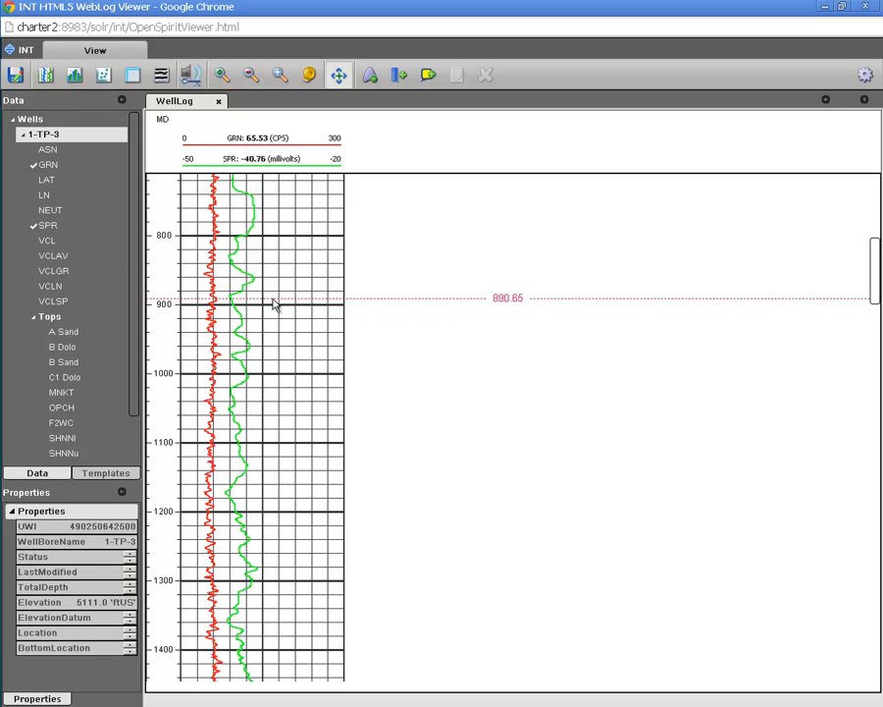
left_click_drag(61, 332, 277, 345)
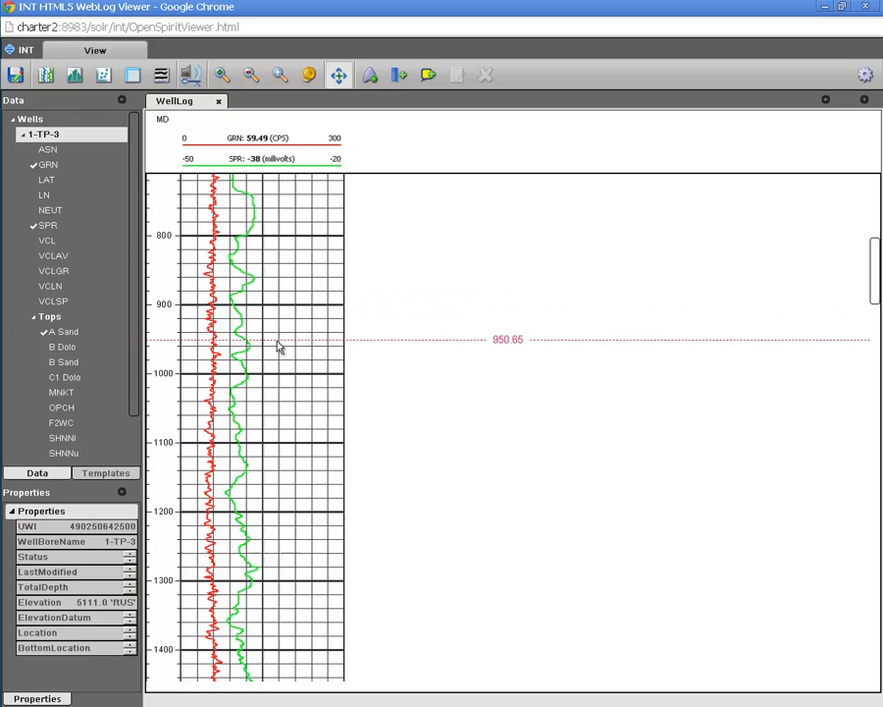
left_click_drag(70, 349, 187, 369)
left_click_drag(65, 377, 273, 411)
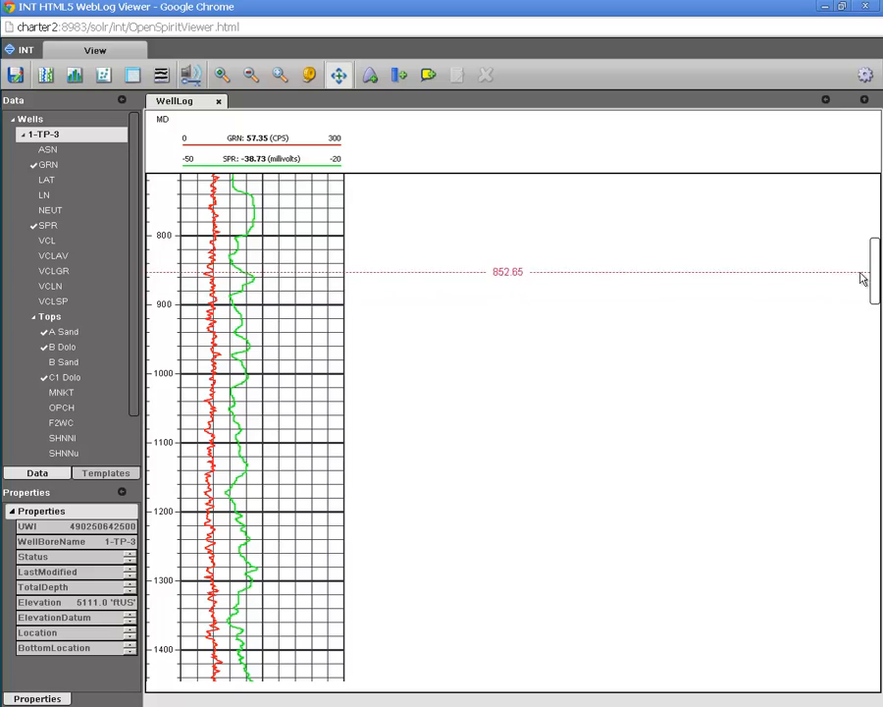
left_click_drag(875, 275, 717, 671)
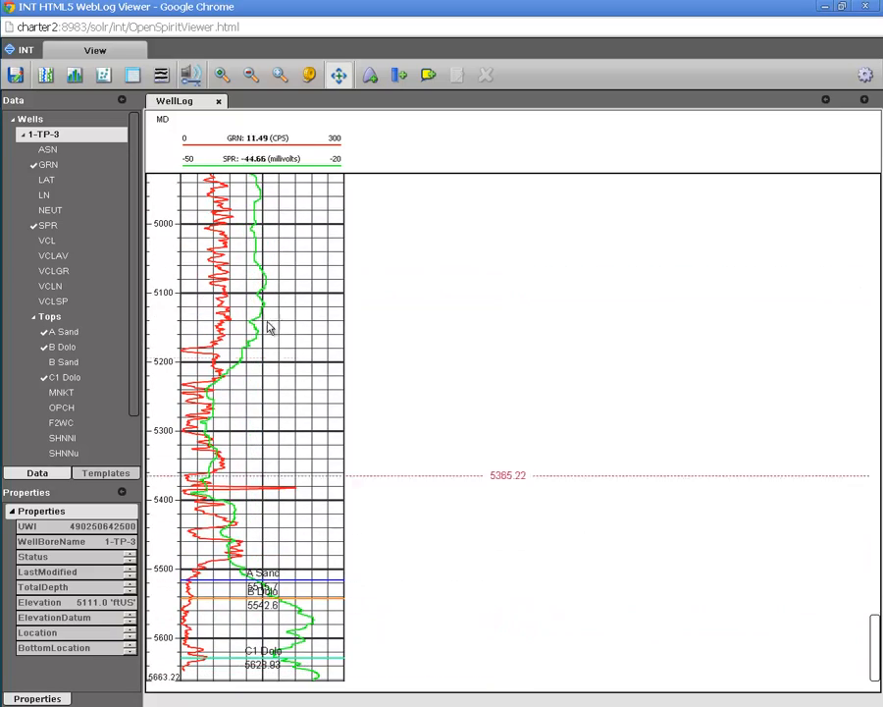
Step: Set the log plot's scale to 1:50 and view the interval with the three tops
left_click(311, 74)
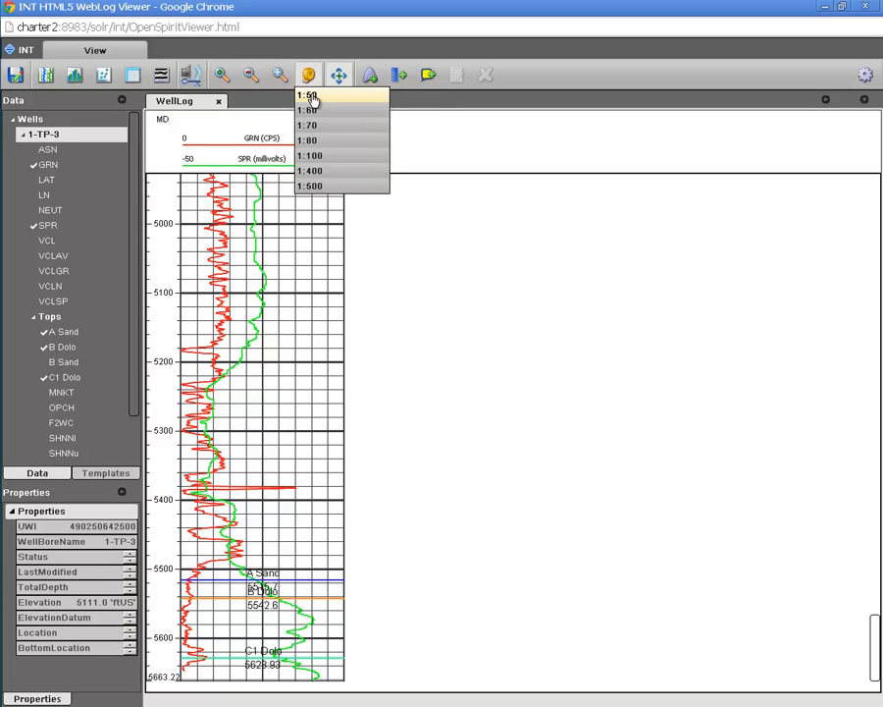
left_click(304, 94)
left_click_drag(291, 456, 302, 221)
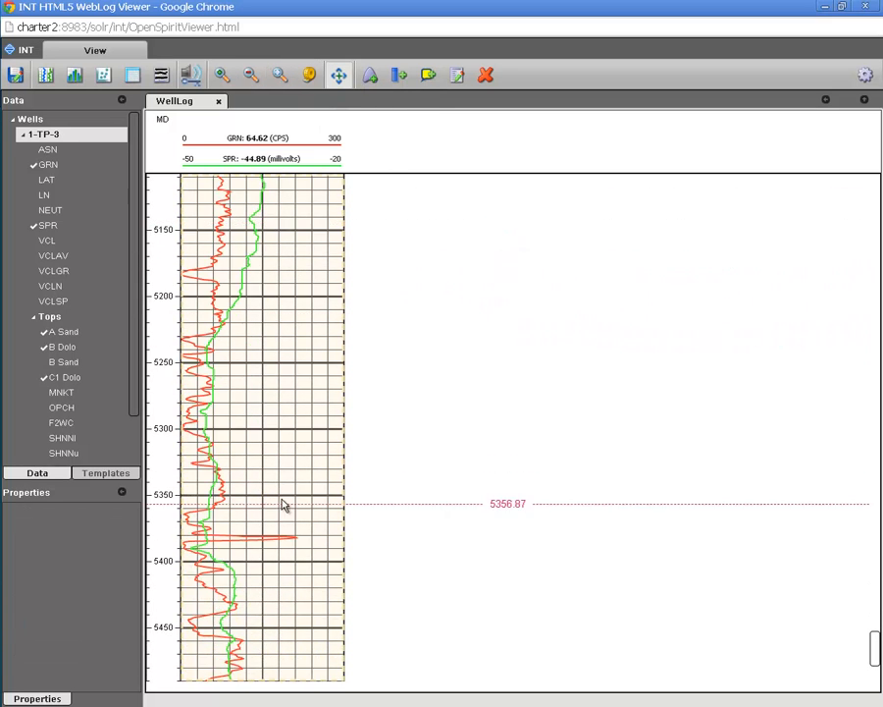
left_click_drag(282, 502, 294, 271)
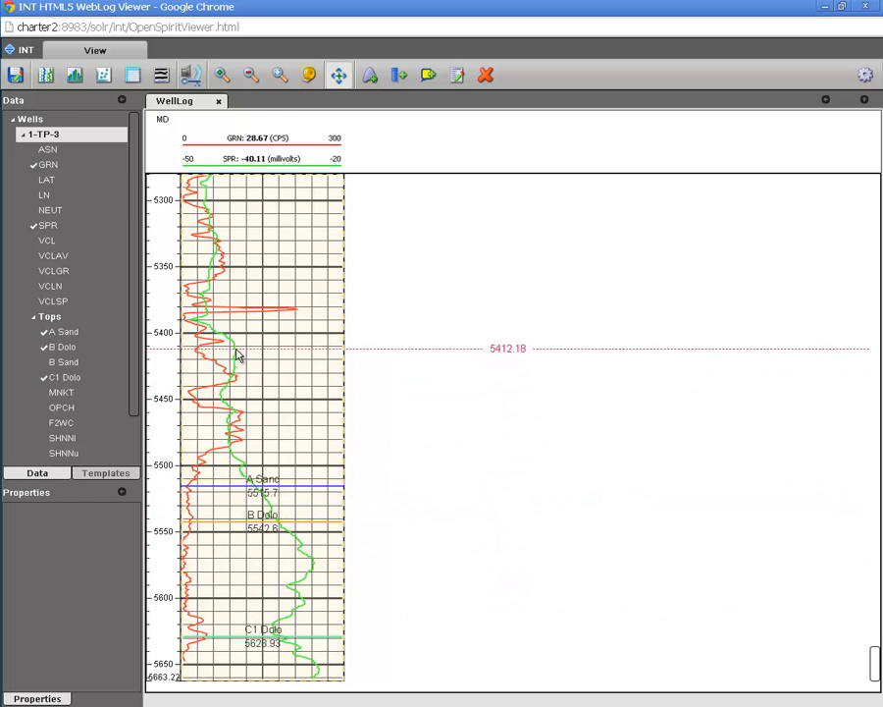
Step: Create a histogram of the SPR curve and dock it beside the log plot
left_click(237, 355)
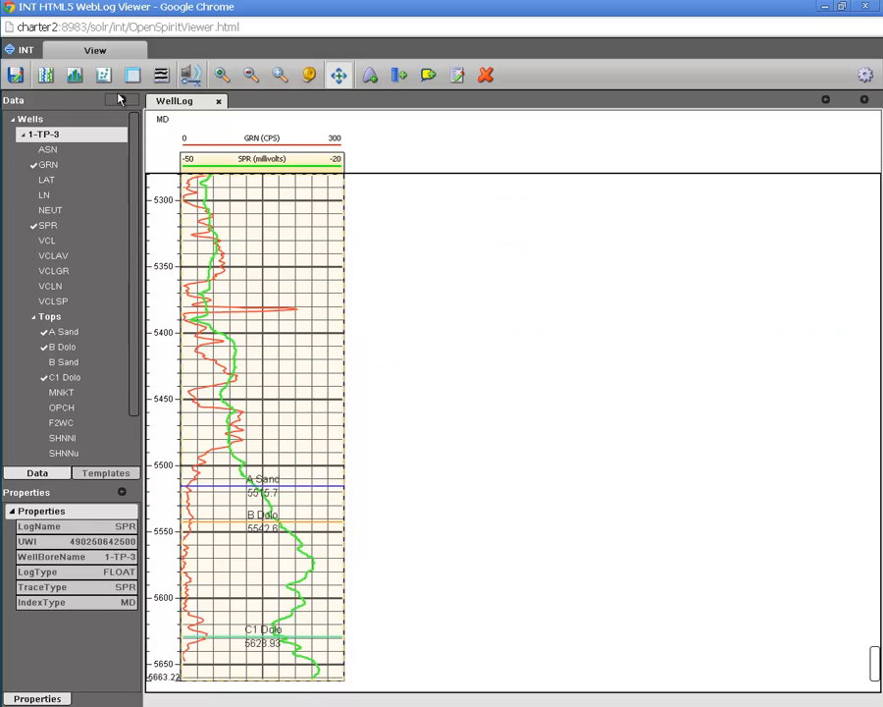
left_click(75, 76)
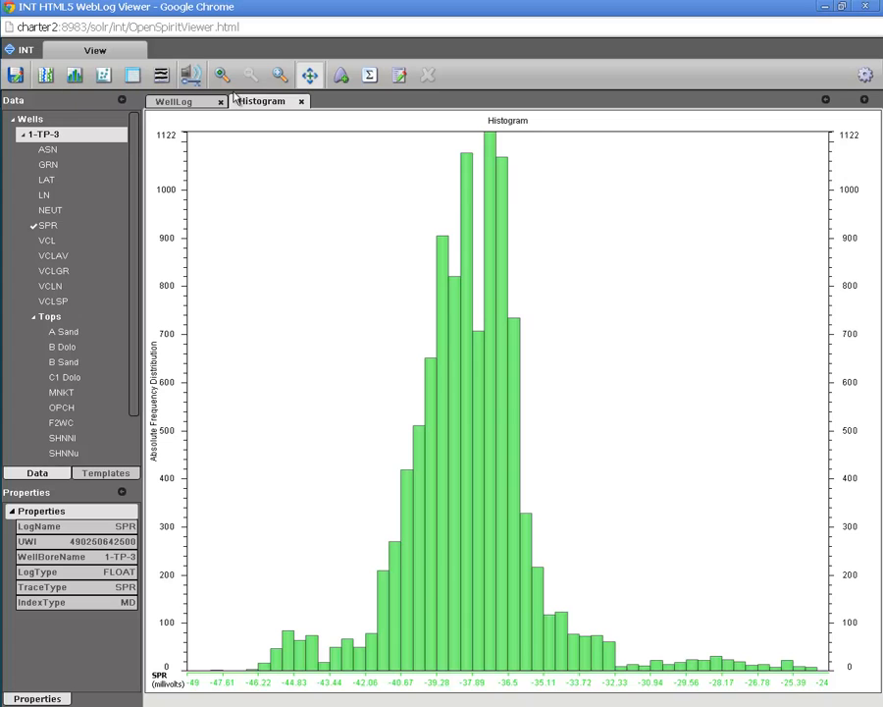
left_click_drag(251, 104, 711, 164)
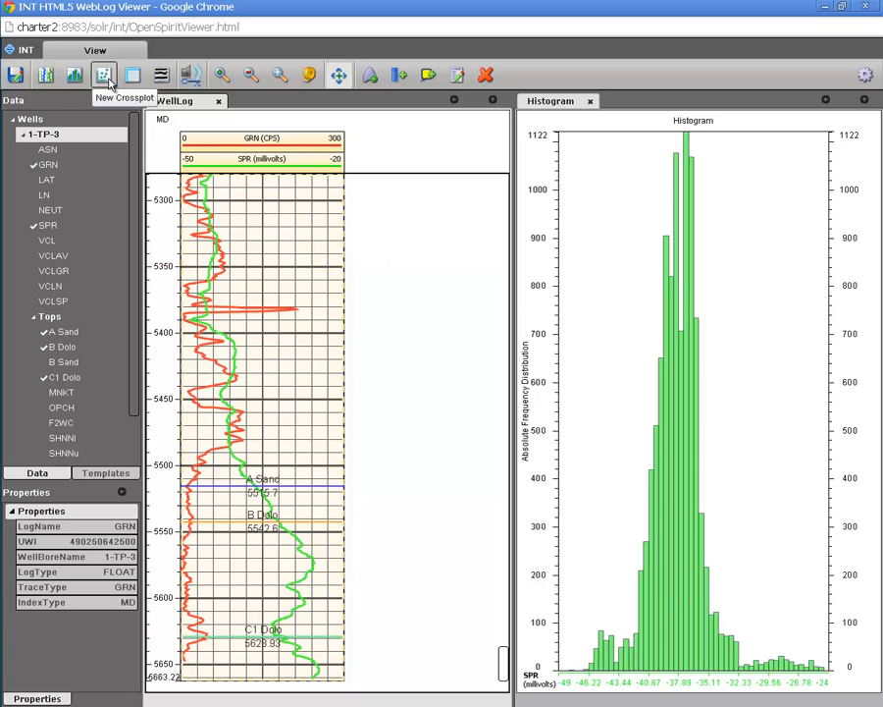
Step: Create a crossplot of SPR versus GRN and dock it below the histogram
left_click(108, 82)
left_click_drag(257, 101, 713, 585)
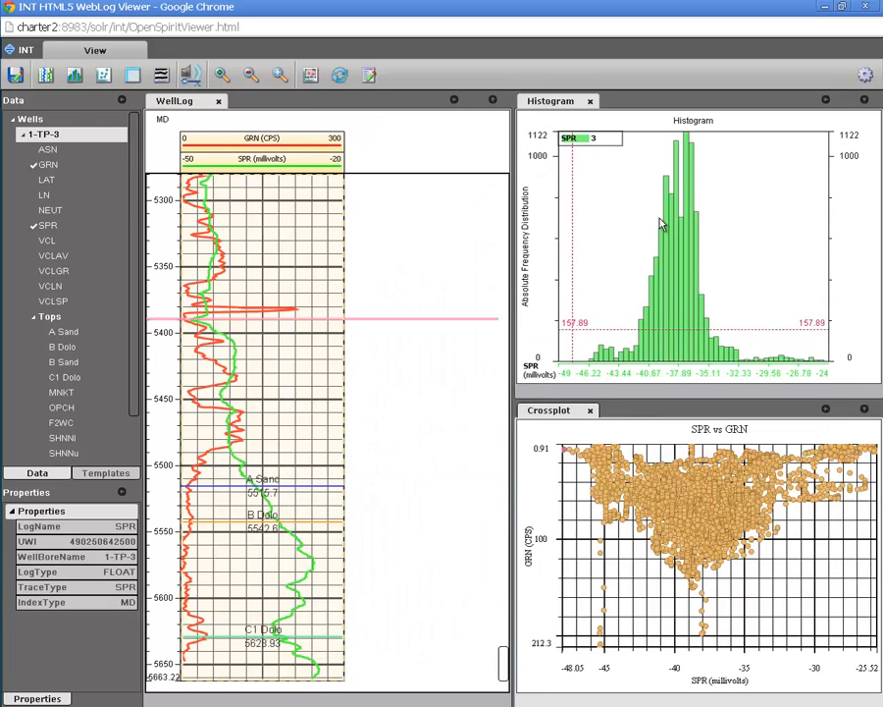
mouse_move(667, 212)
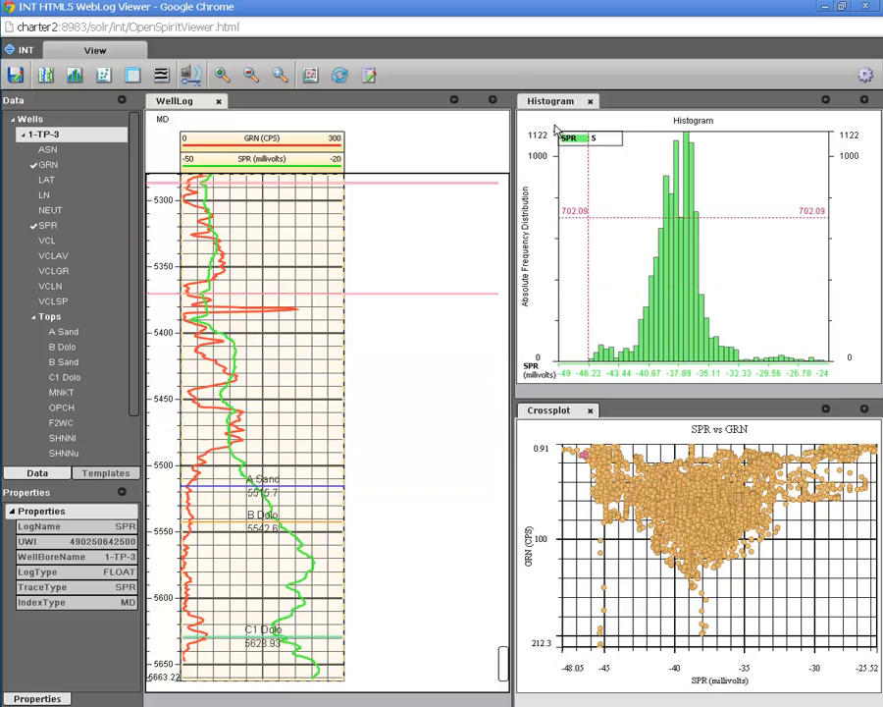
Step: Return to the OpenSpirit Enterprise Search window, list the 3d Seismic datasets and sort them by project
left_click_drag(444, 10, 462, 198)
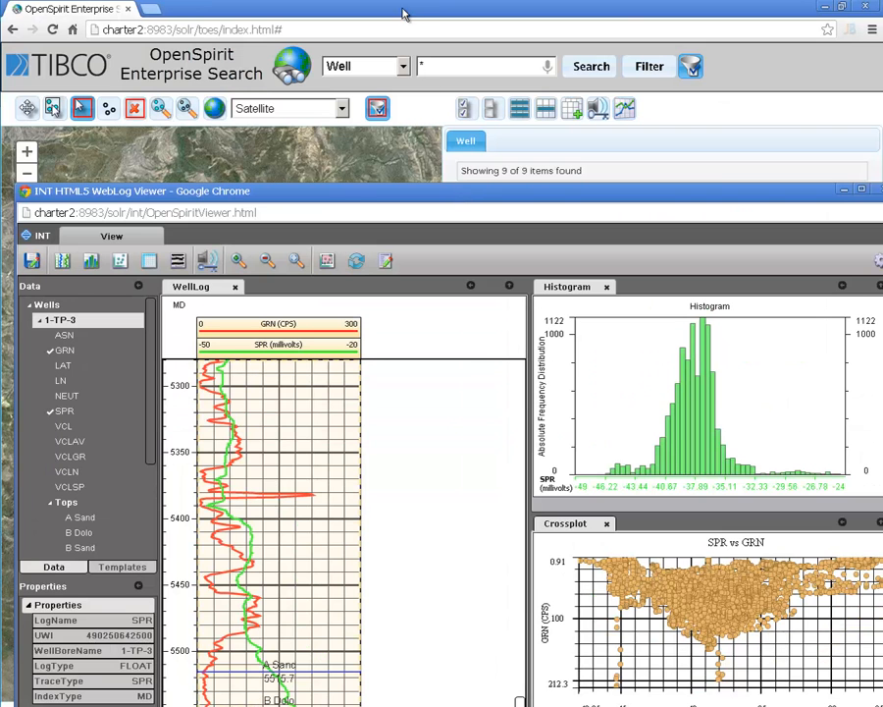
left_click(404, 14)
left_click(403, 67)
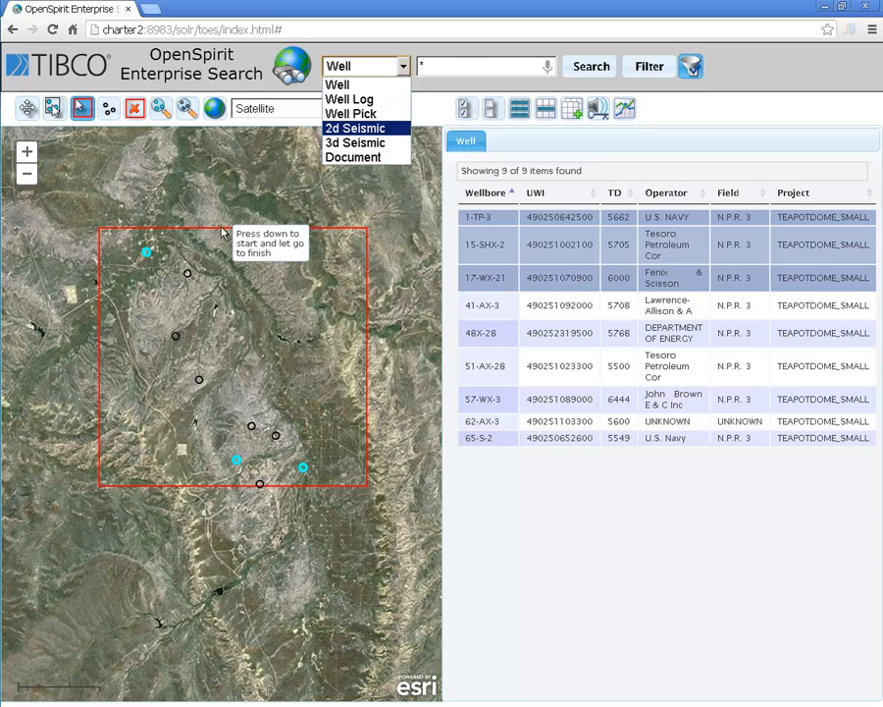
left_click(369, 146)
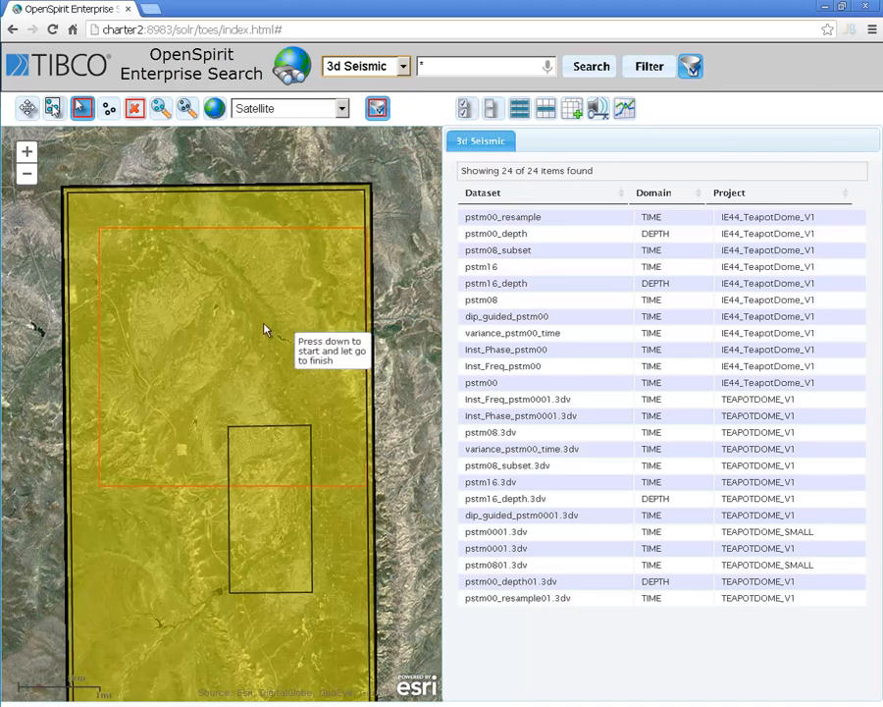
left_click(752, 196)
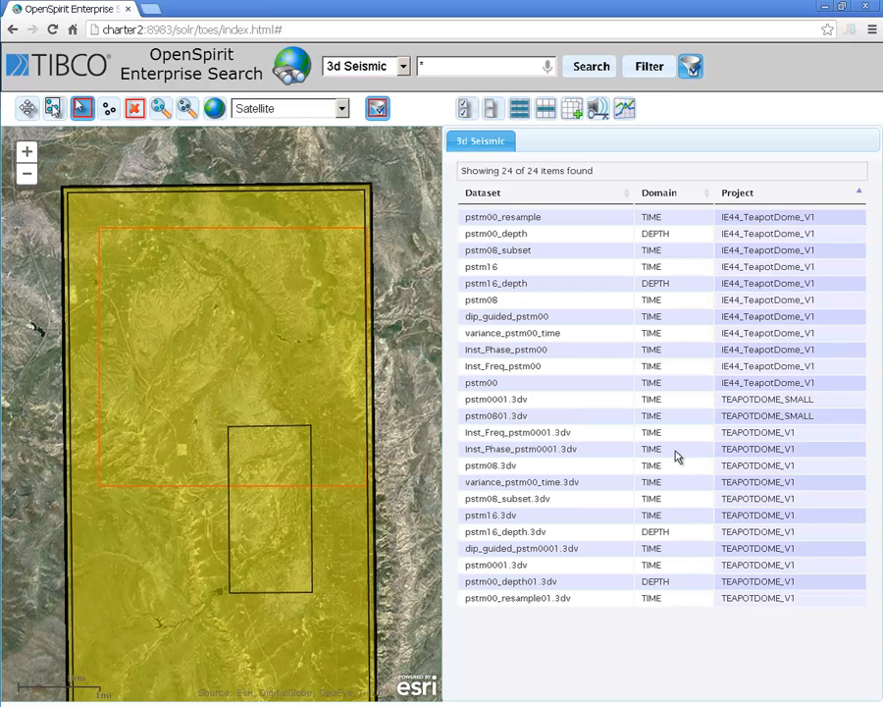
Step: Plot the pstm0801.3dv dataset of the TEAPOTDOME_SMALL project and bring up the INT WebLog Viewer full screen
left_click(528, 417)
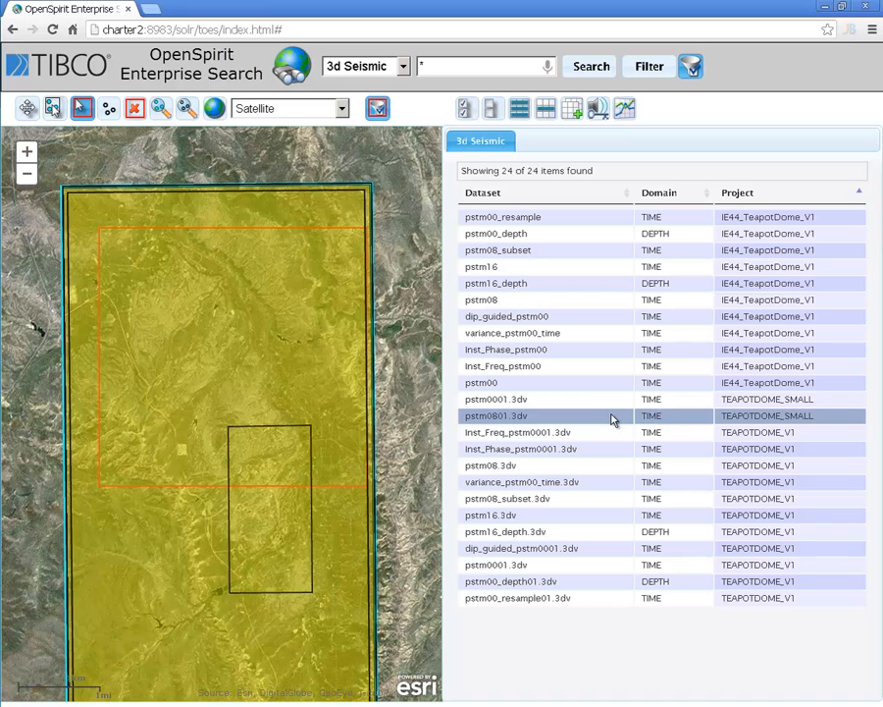
left_click(624, 110)
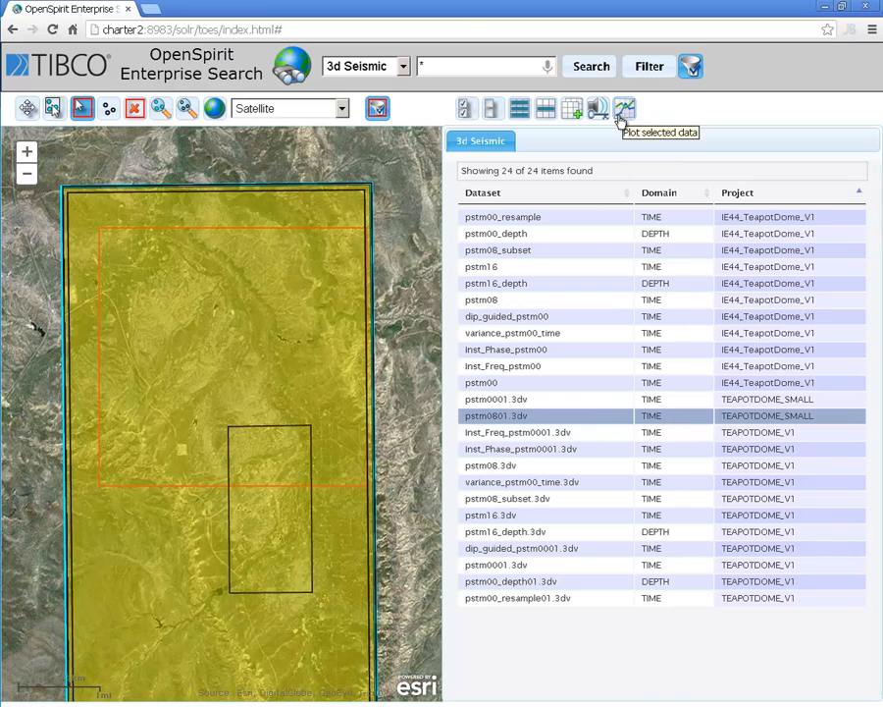
left_click_drag(461, 92, 464, 100)
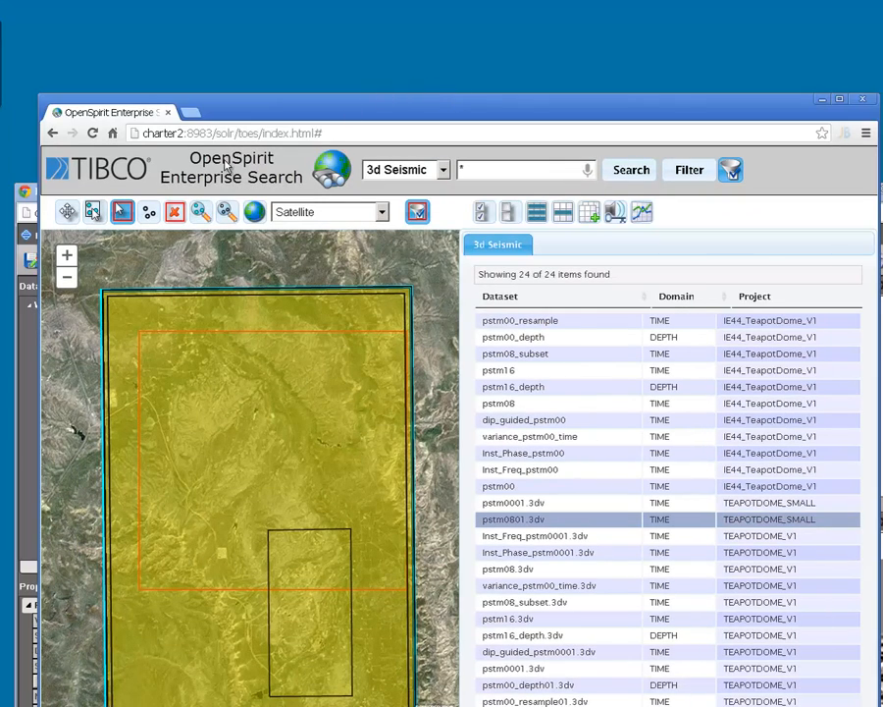
left_click(33, 379)
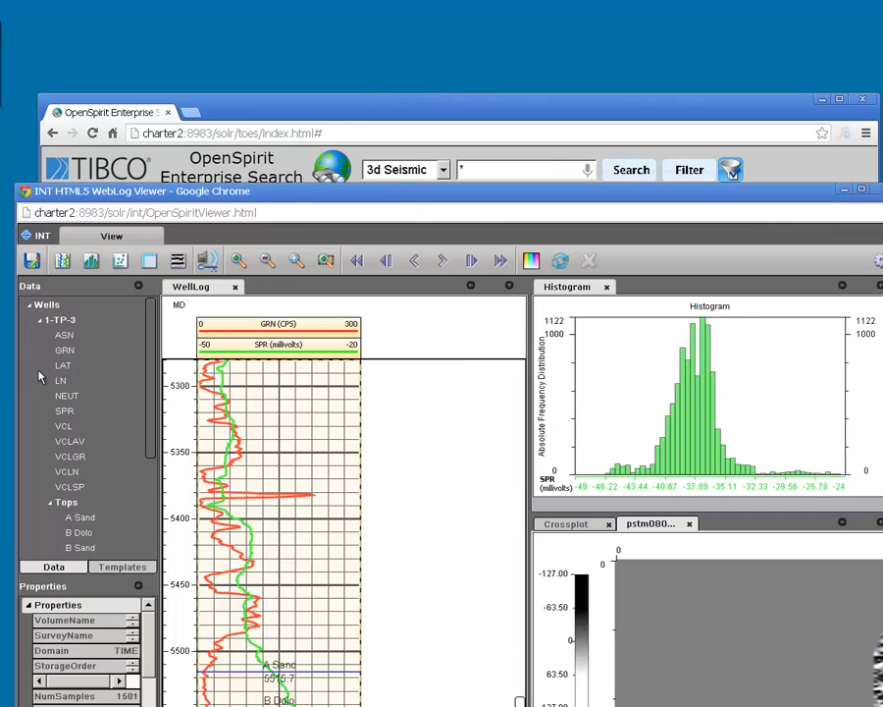
double_click(290, 196)
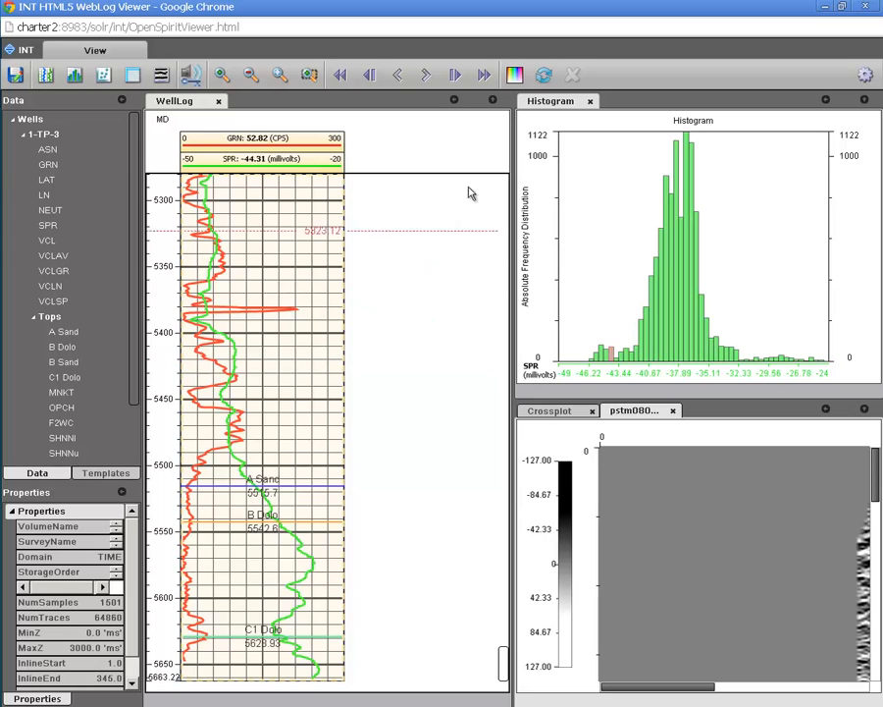
Step: Collapse the well log and histogram panes so the seismic section takes up the plotting area
left_click(454, 100)
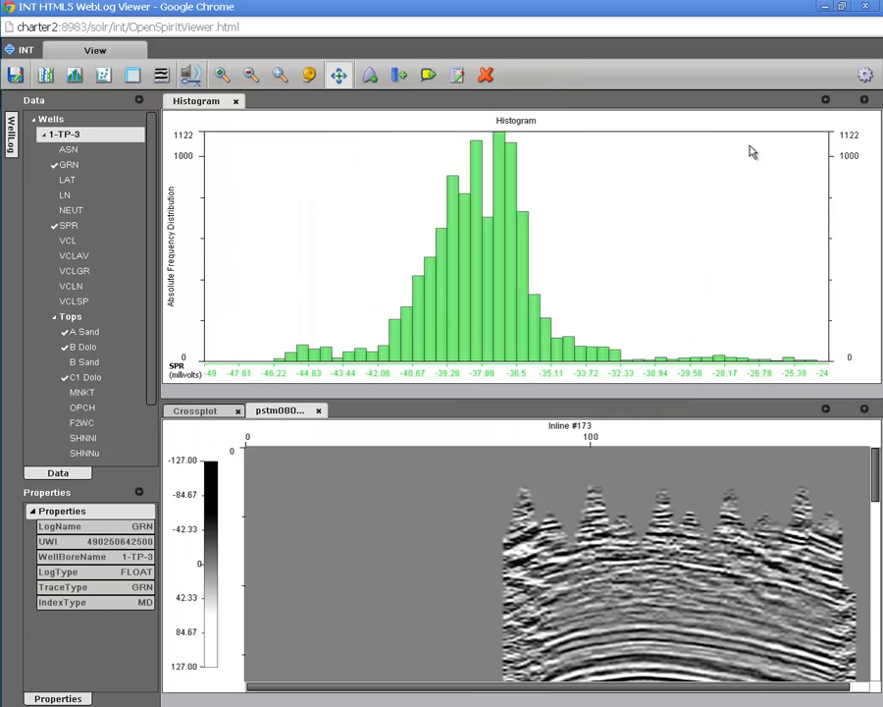
left_click(825, 100)
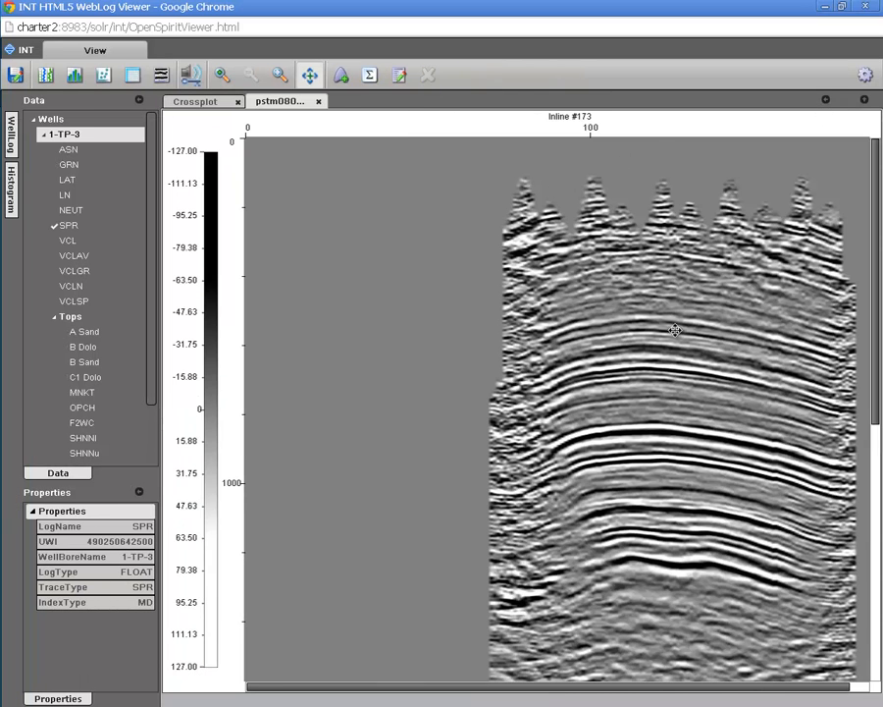
Step: Step the seismic section forward to inline 176, examining the arched reflections between about 300 and 1000 ms up close
left_click_drag(653, 341, 528, 325)
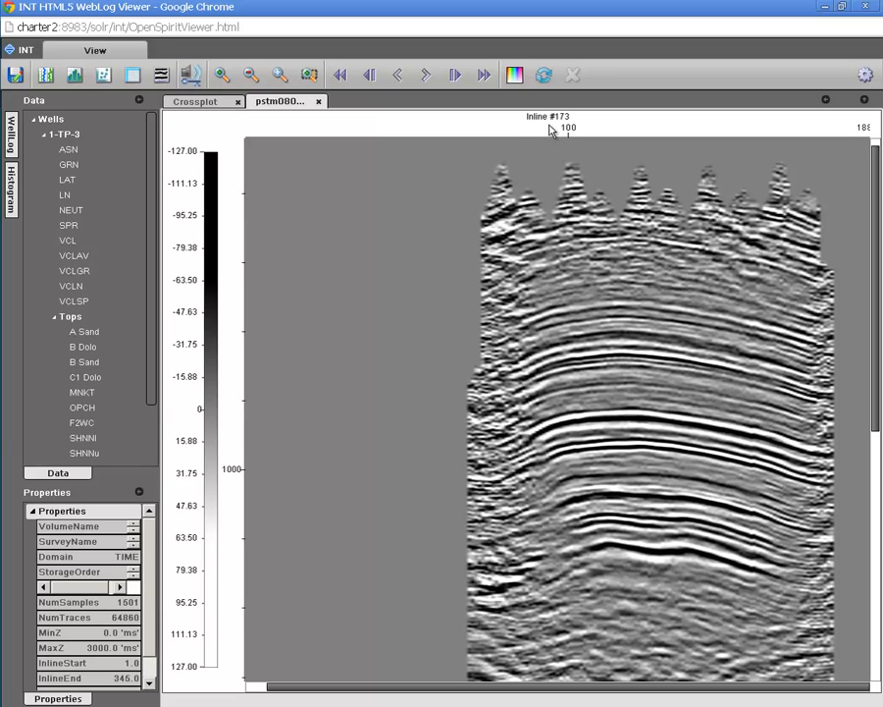
left_click(427, 76)
left_click(427, 76)
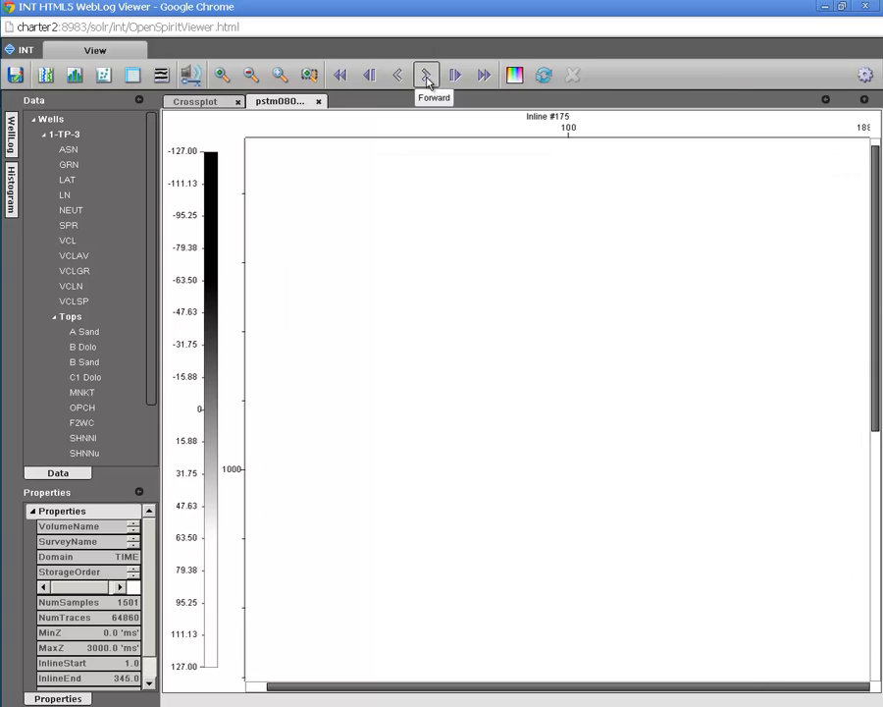
scroll(621, 376, "up", 2)
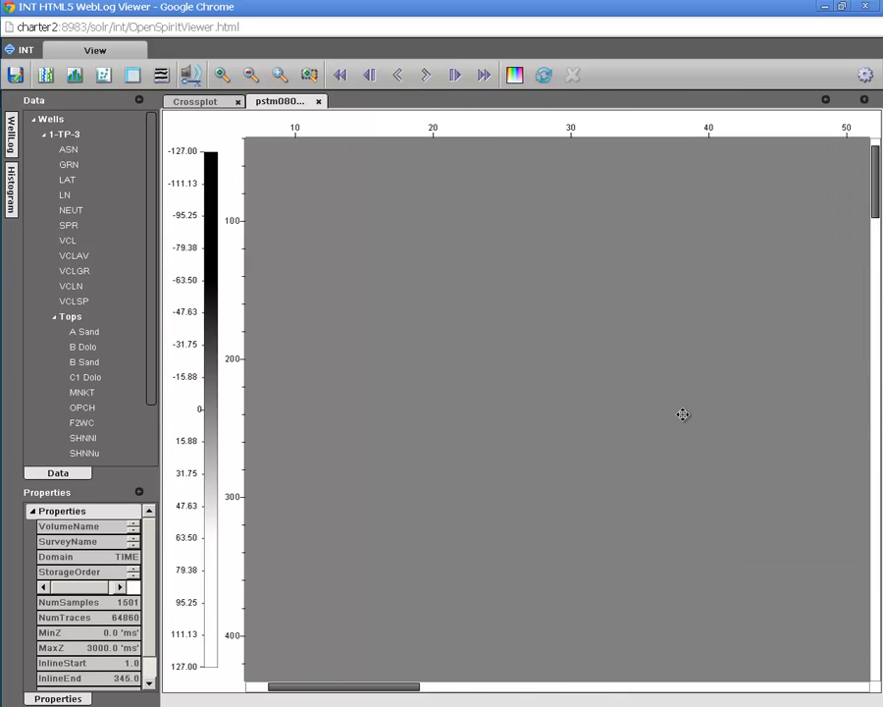
left_click_drag(681, 412, 542, 280)
left_click_drag(696, 341, 406, 356)
scroll(409, 360, "down", 1)
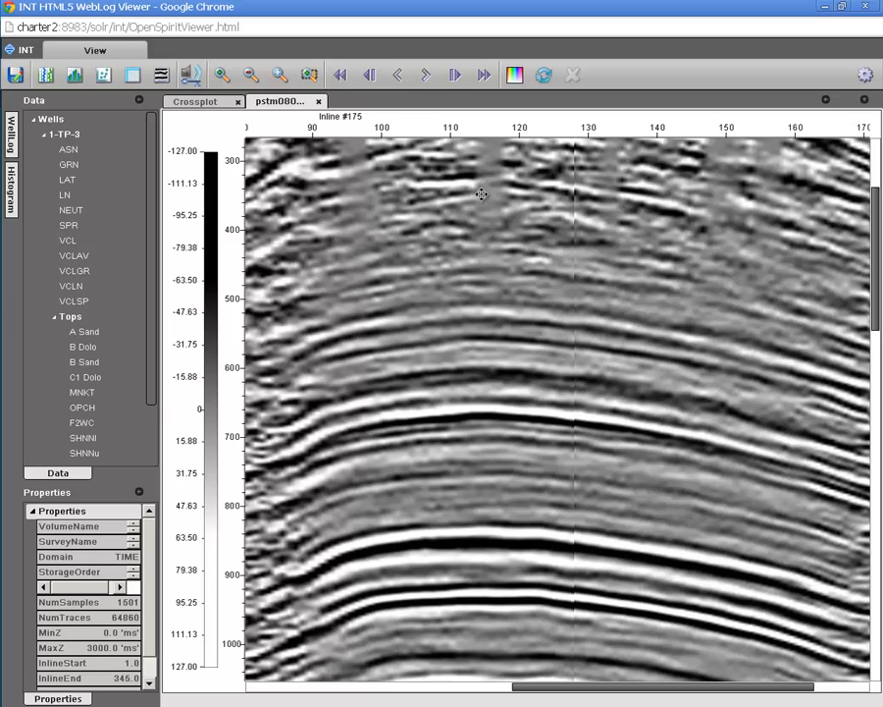
left_click(429, 85)
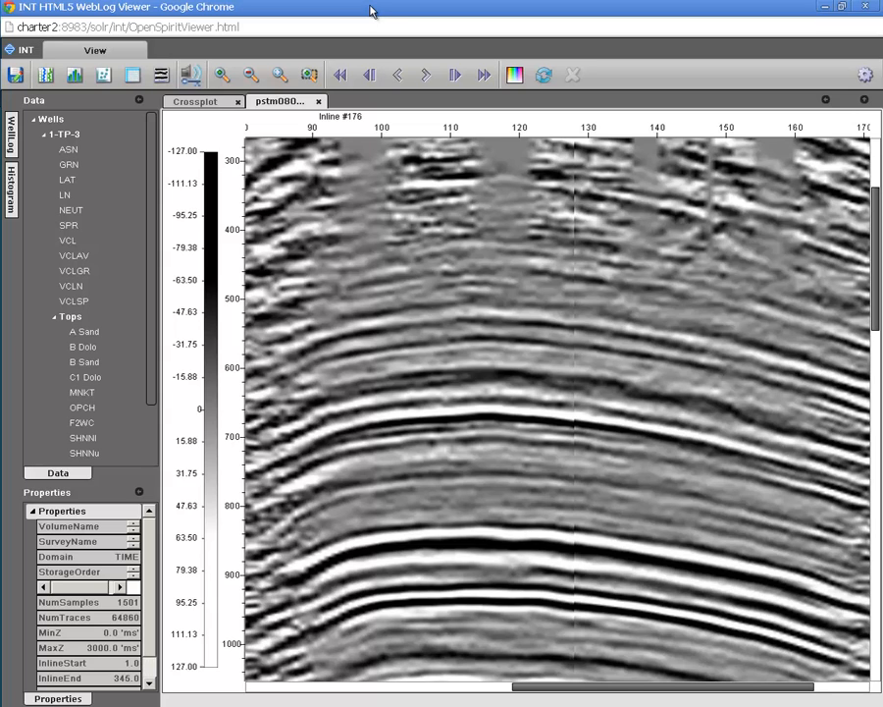
Step: Switch back to the OpenSpirit Enterprise Search window and list the 2d Seismic datasets
left_click_drag(370, 6, 407, 164)
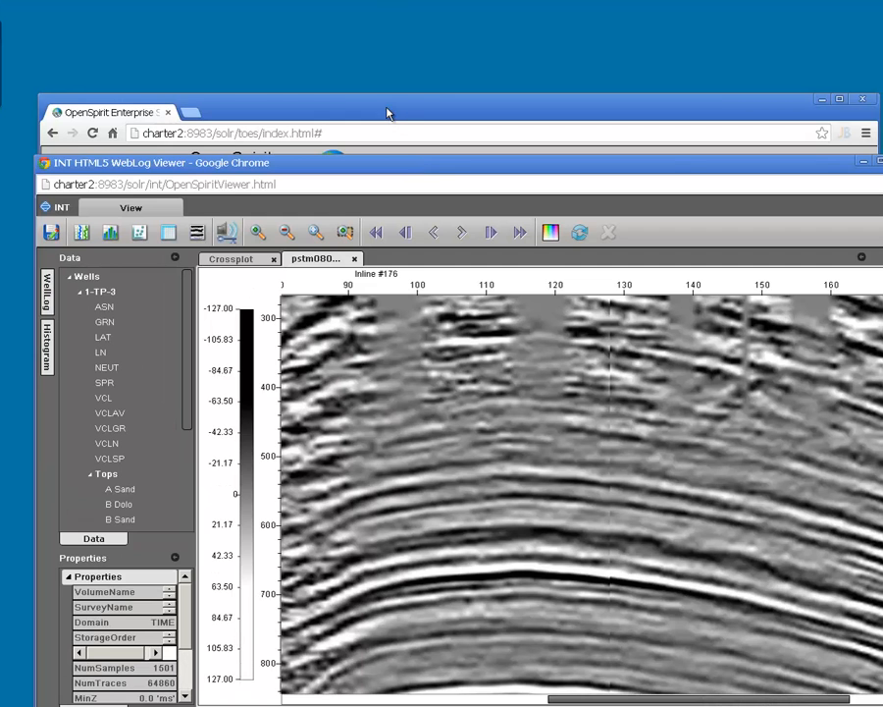
left_click_drag(387, 107, 365, 29)
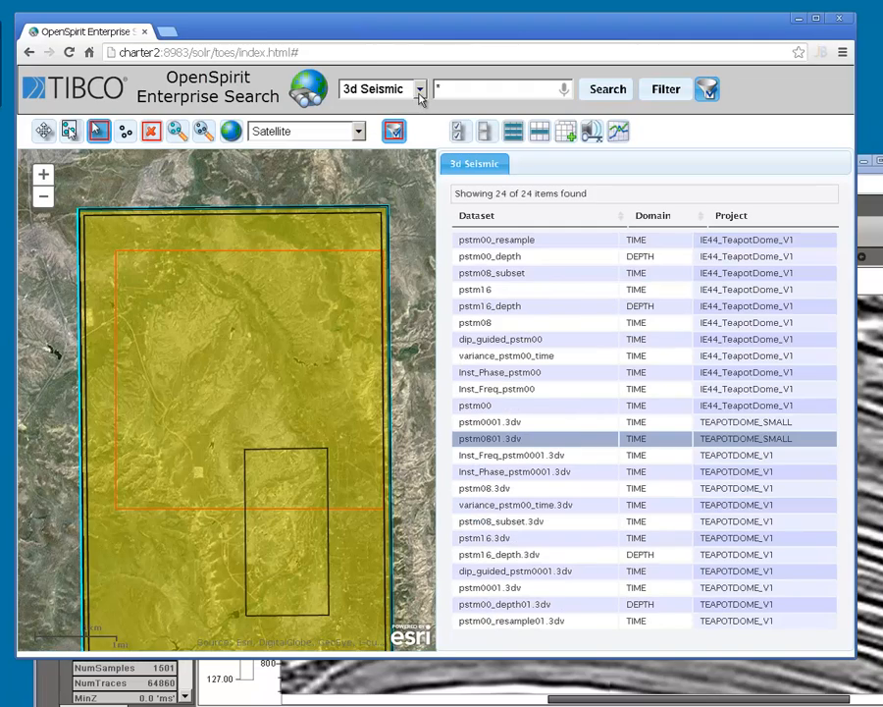
left_click(418, 90)
left_click(371, 151)
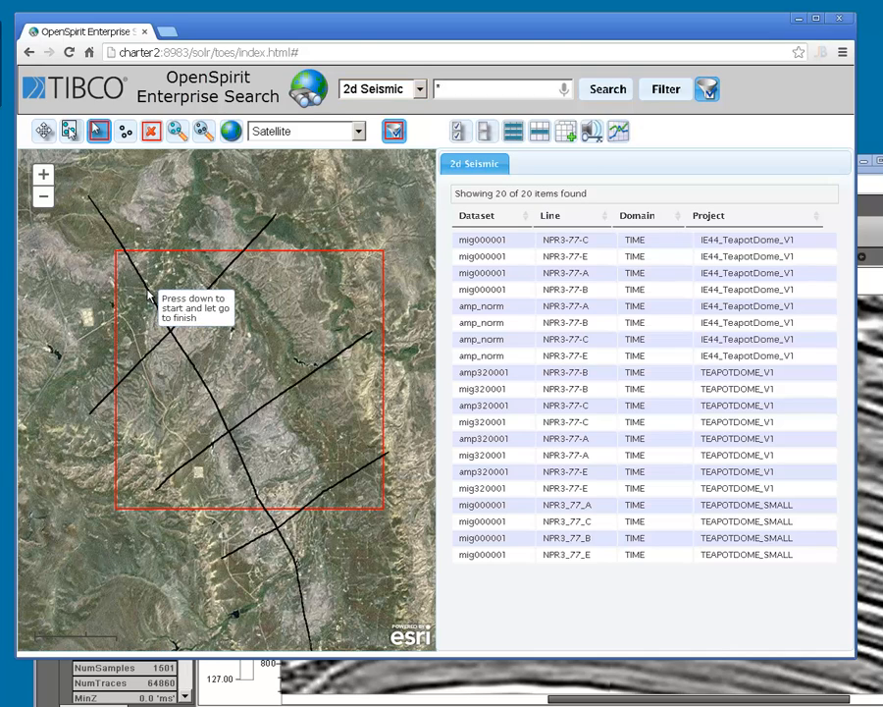
Step: Identify the long northwest-southeast line on the map, then select and plot dataset mig000001, line NPR3_77_A, of project TEAPOTDOME_SMALL
left_click(44, 130)
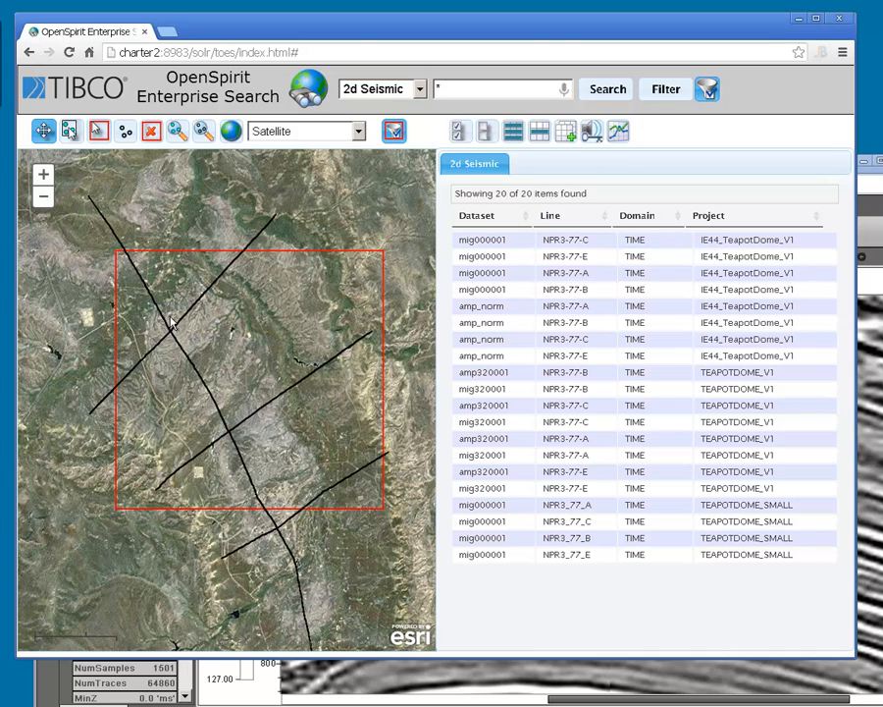
left_click(180, 353)
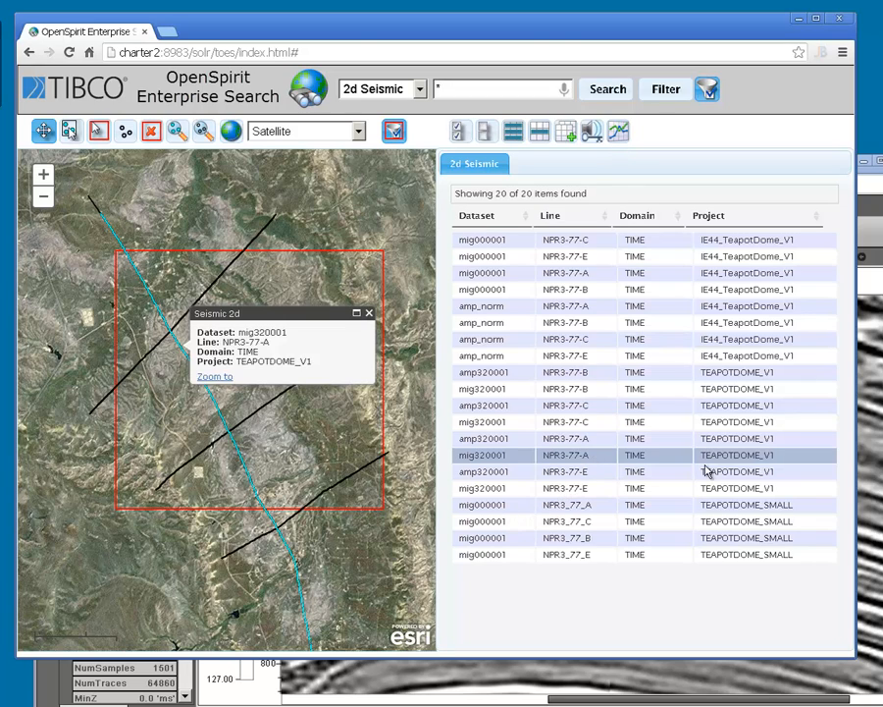
left_click(723, 507)
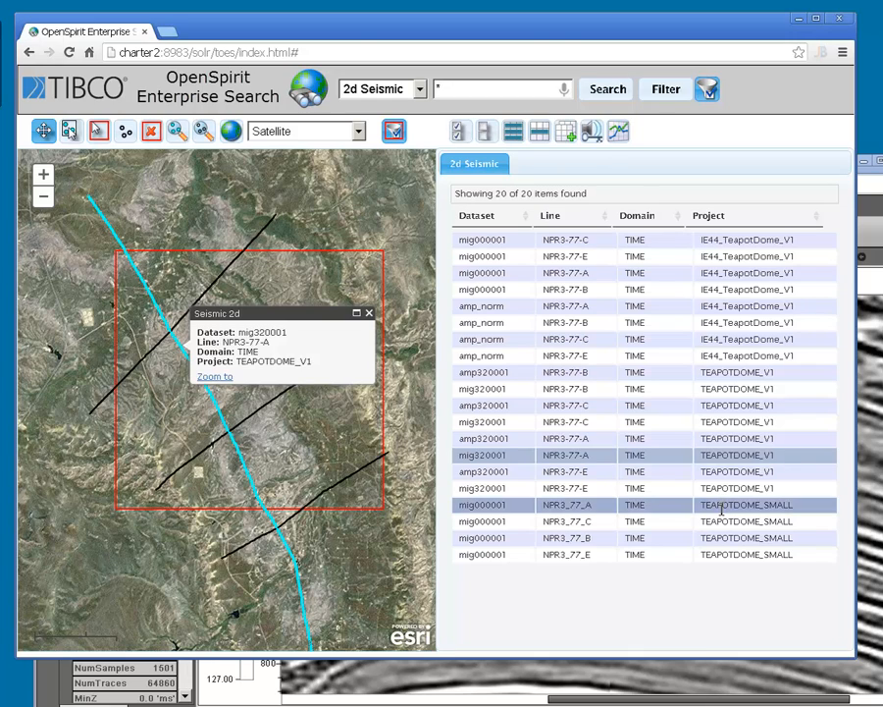
left_click(621, 135)
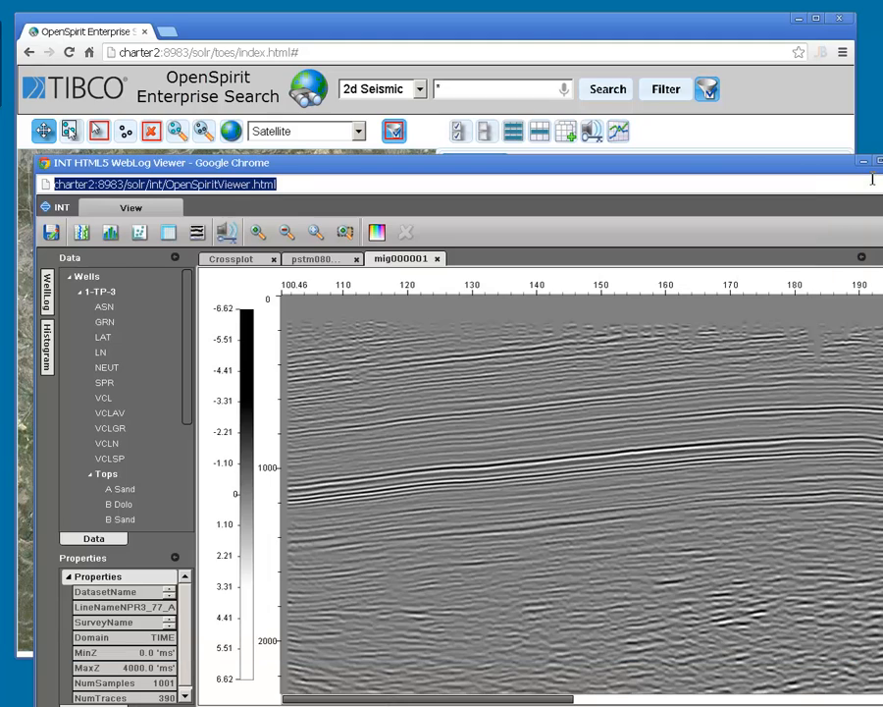
Step: Examine the plotted 2D section of line NPR3_77_A along its length in the maximized viewer
double_click(799, 165)
left_click_drag(611, 359, 363, 400)
left_click_drag(724, 357, 584, 357)
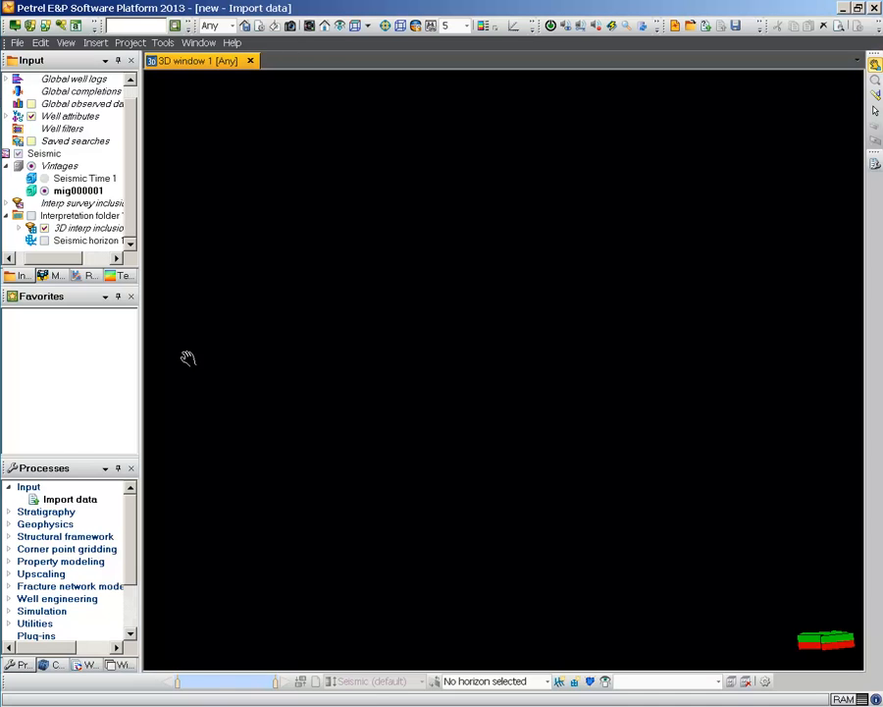
Step: In Petrel, check which wells and seismic data the project's input tree holds and look over the 3D window
scroll(128, 145, "up", 1)
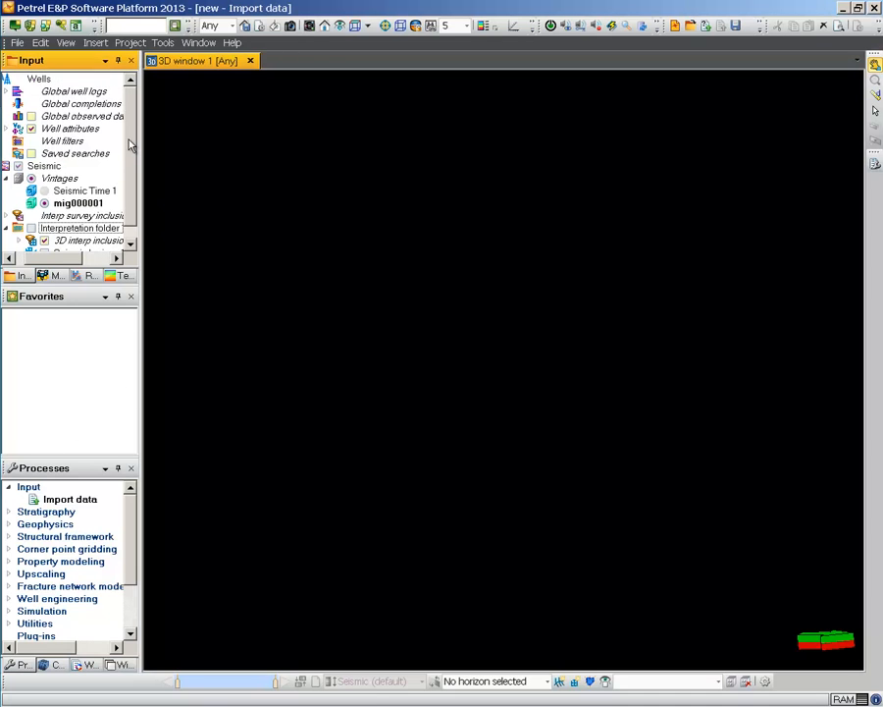
scroll(126, 147, "down", 1)
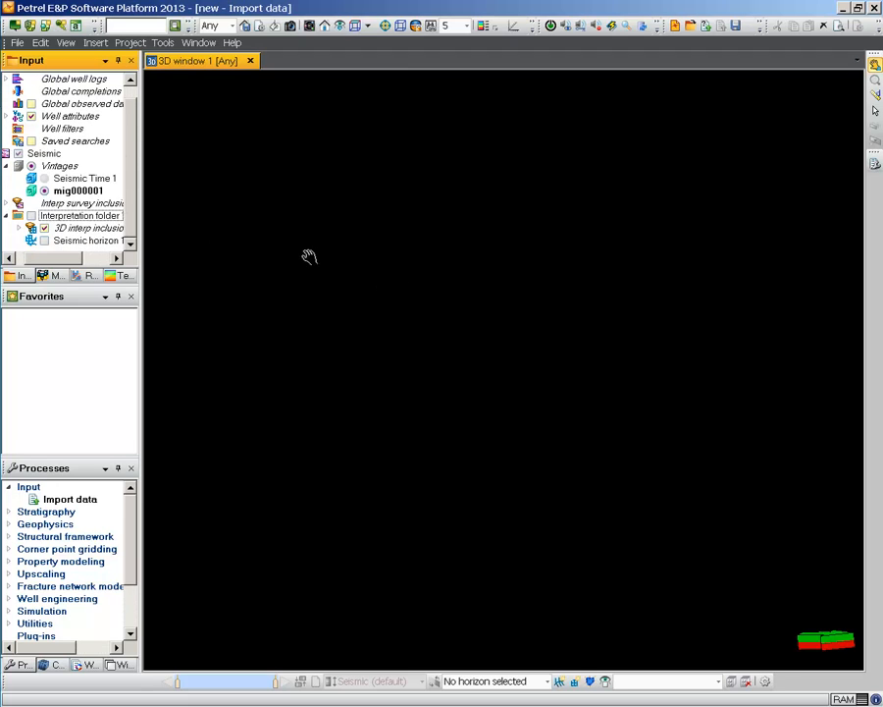
left_click_drag(309, 257, 382, 304)
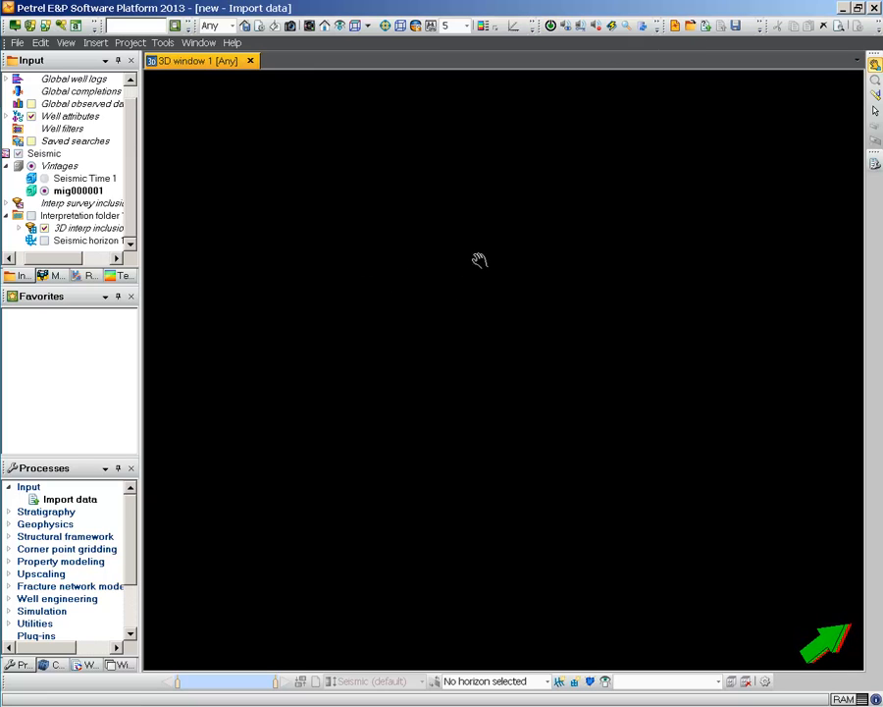
Step: Return to OpenSpirit Enterprise Search and send the data selection event for the selected mig000001 line NPR3_77_A
left_click_drag(477, 6, 486, 264)
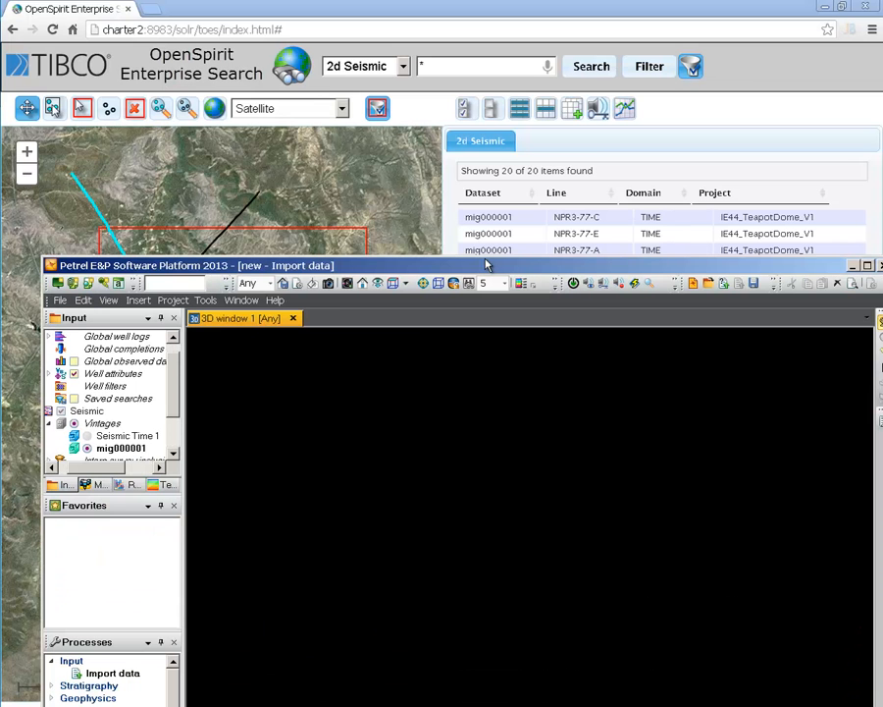
left_click(381, 12)
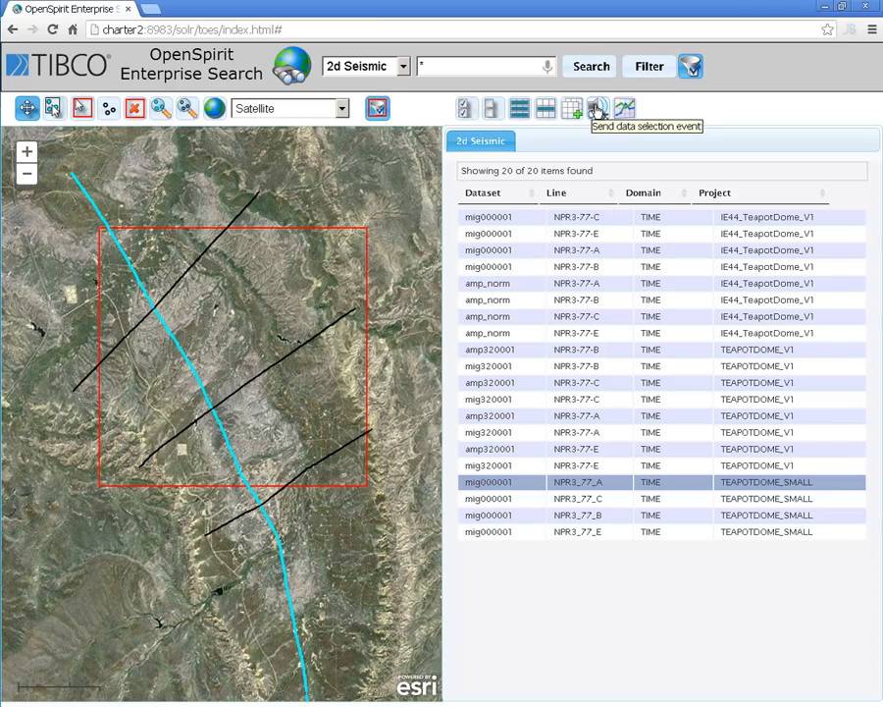
left_click(599, 110)
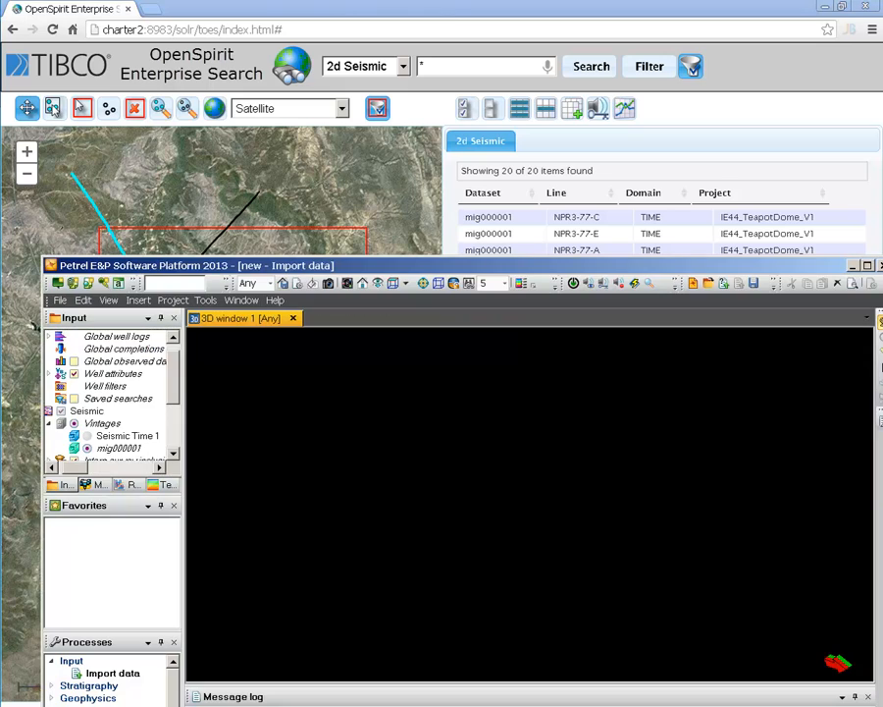
Step: In Petrel, show the imported teapot_2d_npr_lines survey in the 3D window and display the seismic of mig000001
double_click(290, 268)
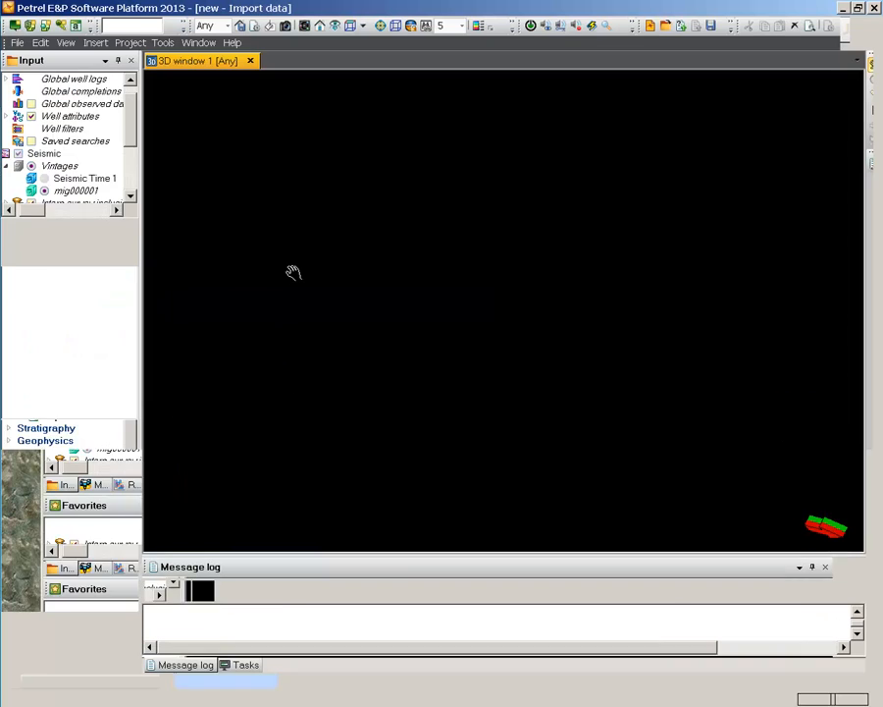
left_click_drag(129, 170, 128, 216)
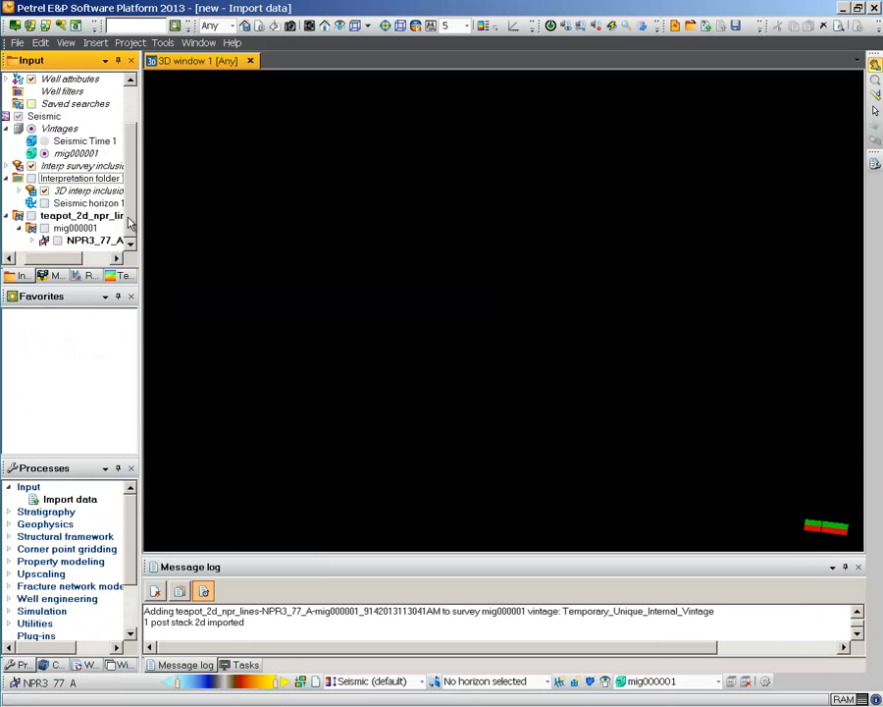
left_click(31, 216)
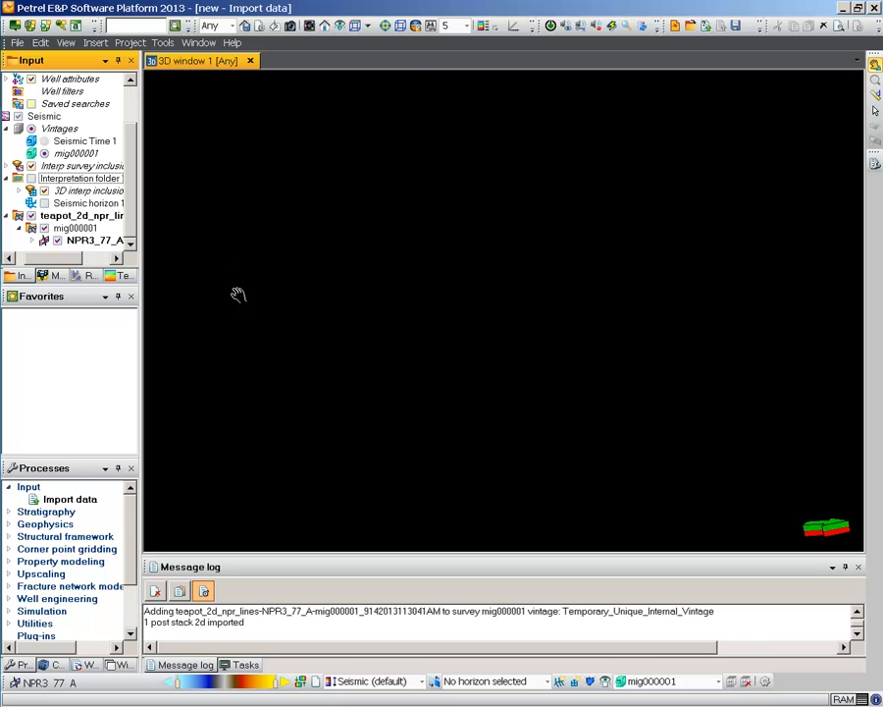
right_click(78, 229)
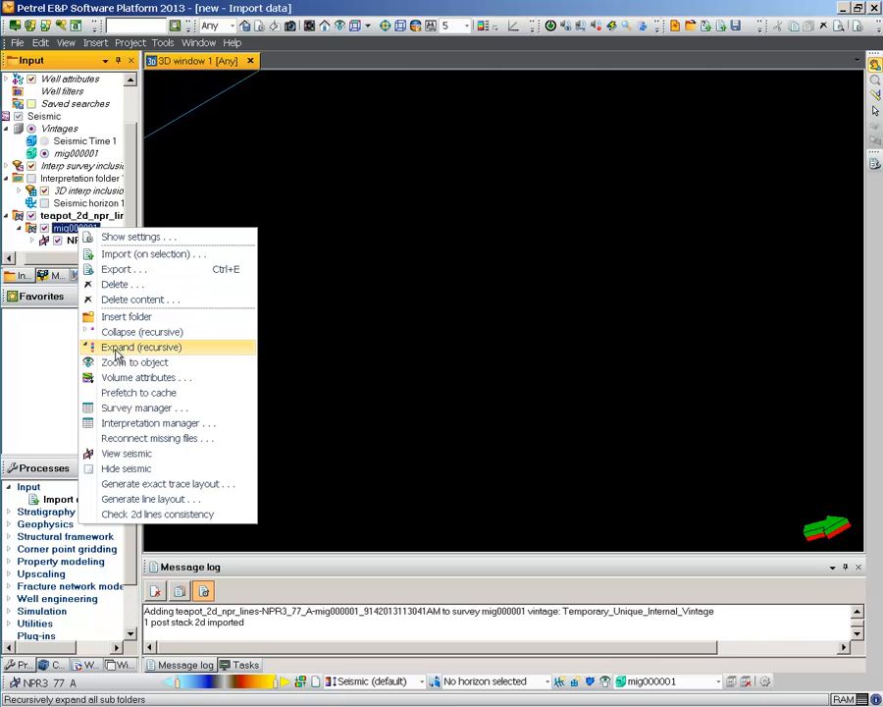
left_click(126, 454)
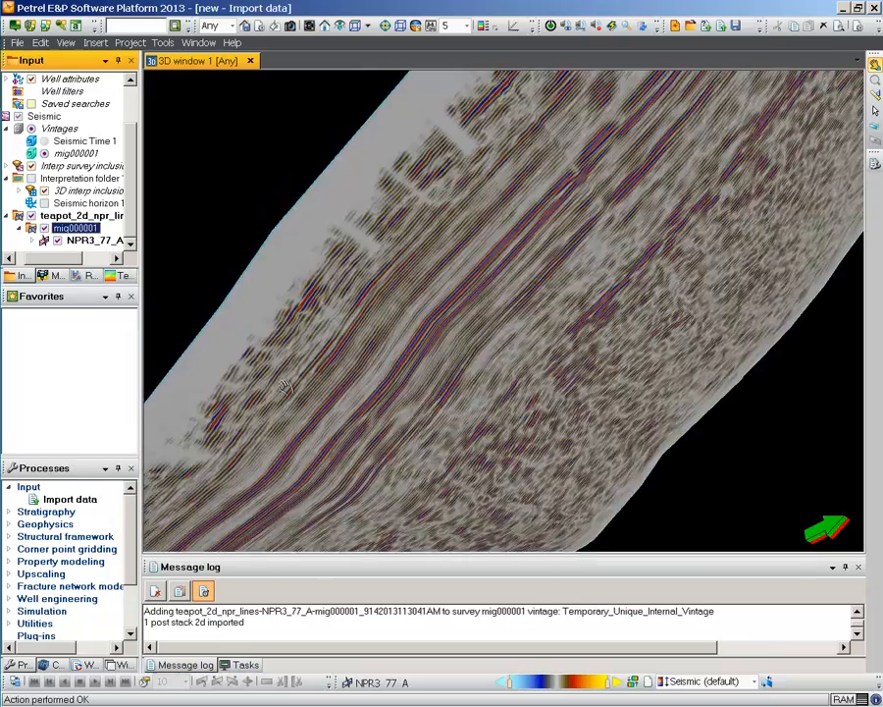
Step: Look over the NPR3_77_A seismic section in the 3D window and return to OpenSpirit Enterprise Search
scroll(395, 262, "up", 2)
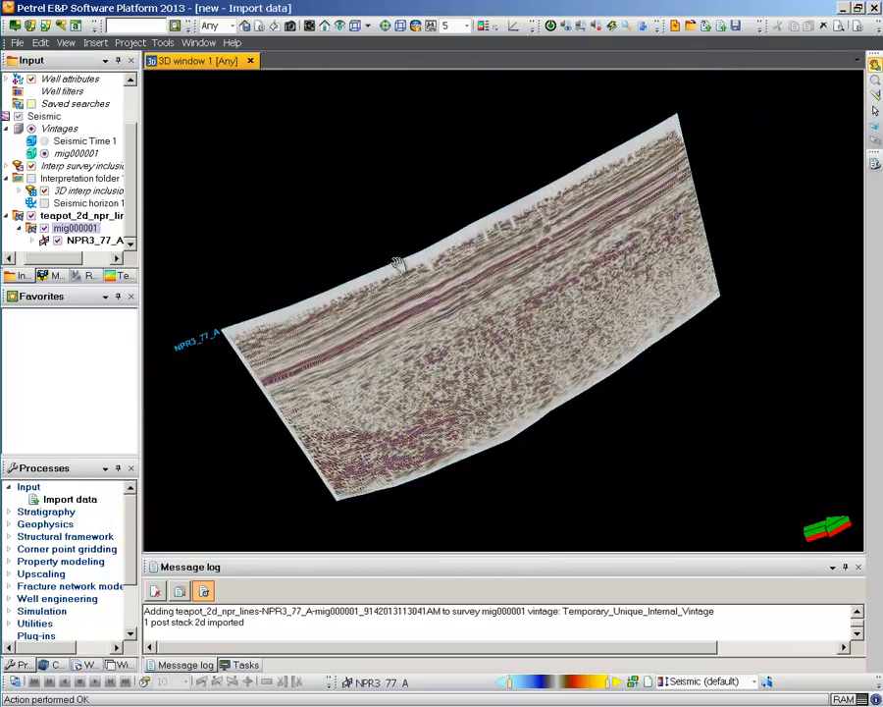
left_click_drag(383, 296, 340, 150)
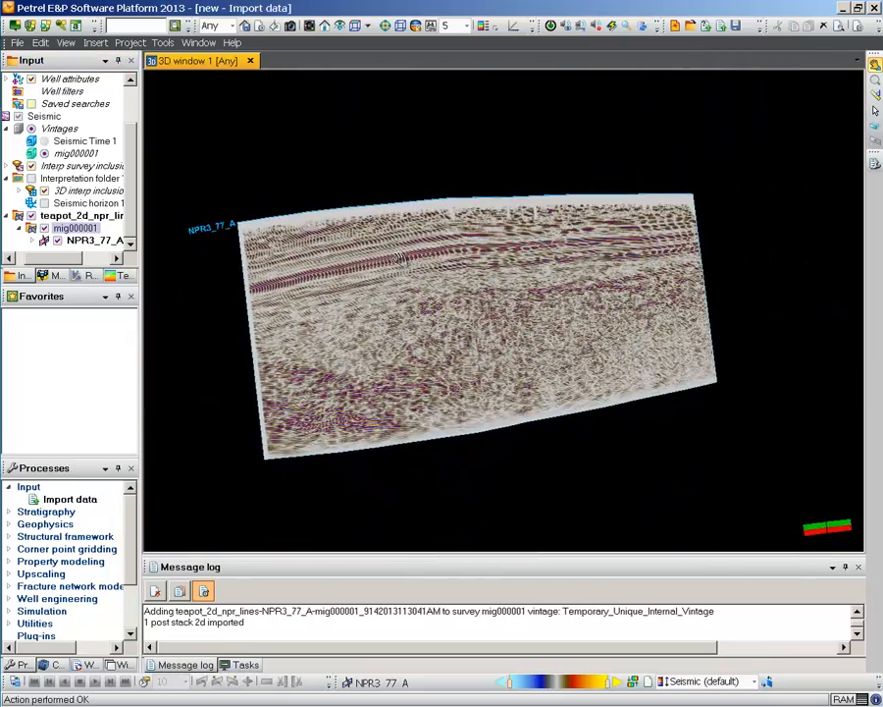
double_click(374, 12)
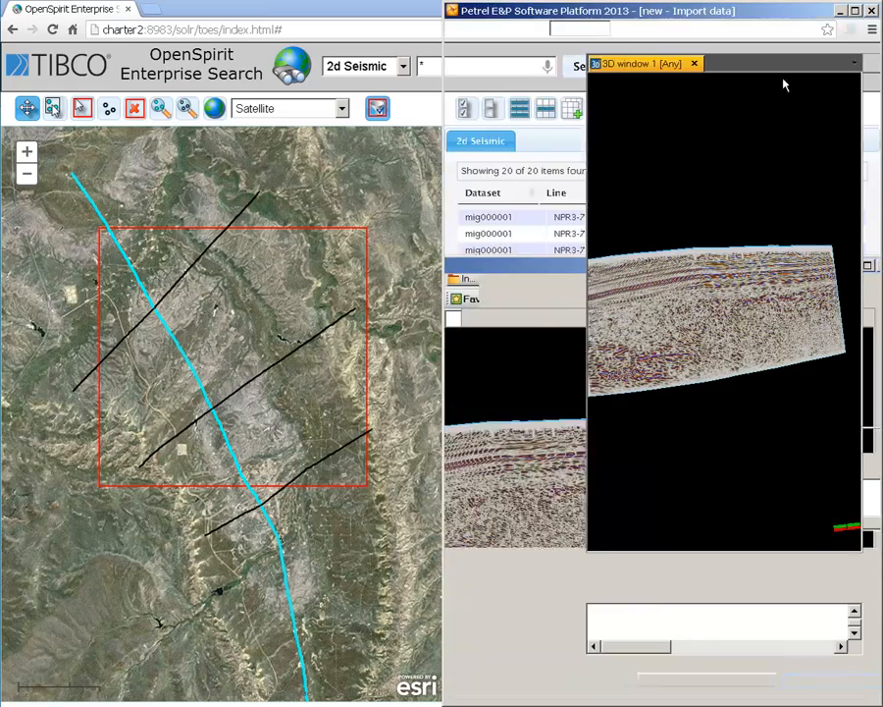
left_click_drag(341, 22, 0, 23)
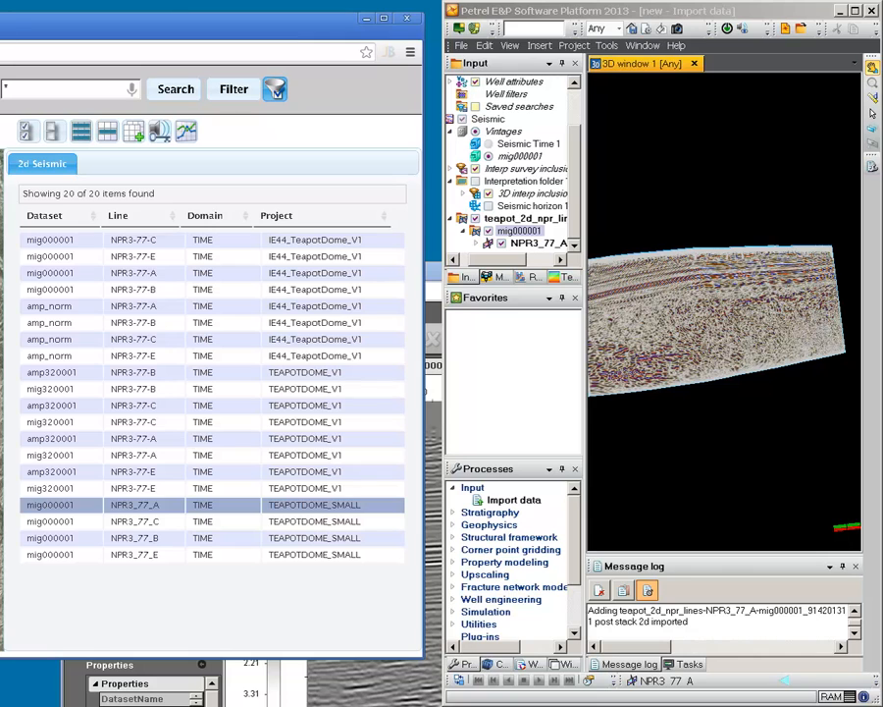
left_click_drag(25, 23, 297, 33)
Step: Set the data type to Well Log and search for "gr or sp"
left_click(231, 94)
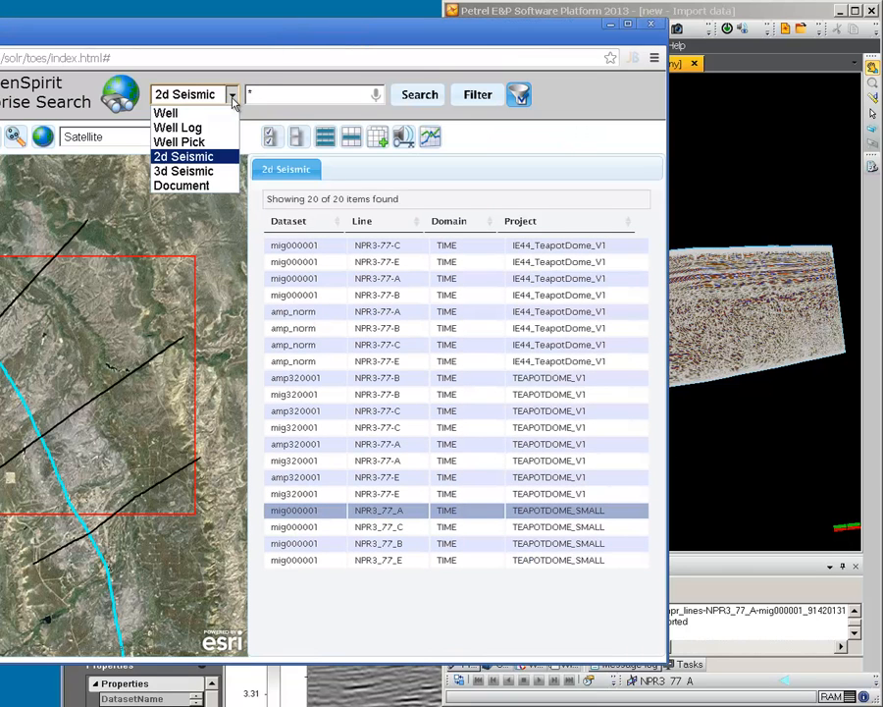
left_click(199, 115)
left_click(211, 95)
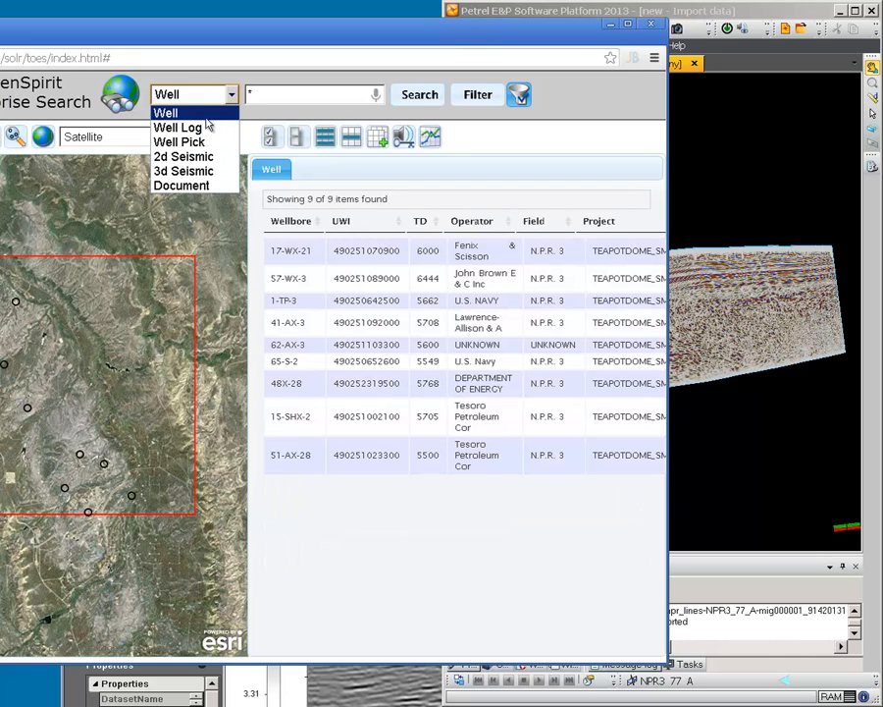
left_click(199, 128)
left_click_drag(188, 40, 320, 24)
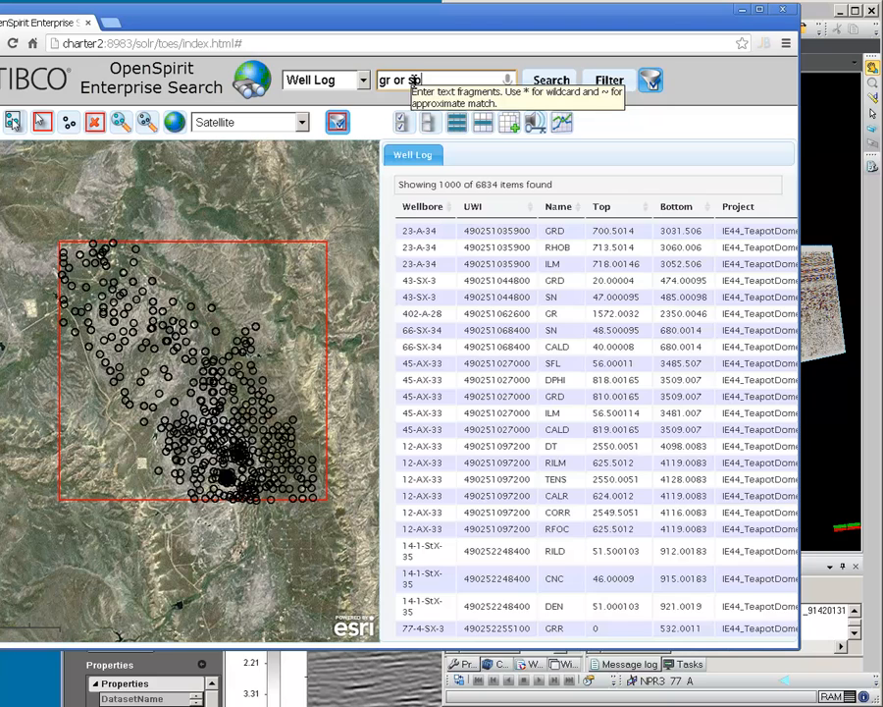
key("Return")
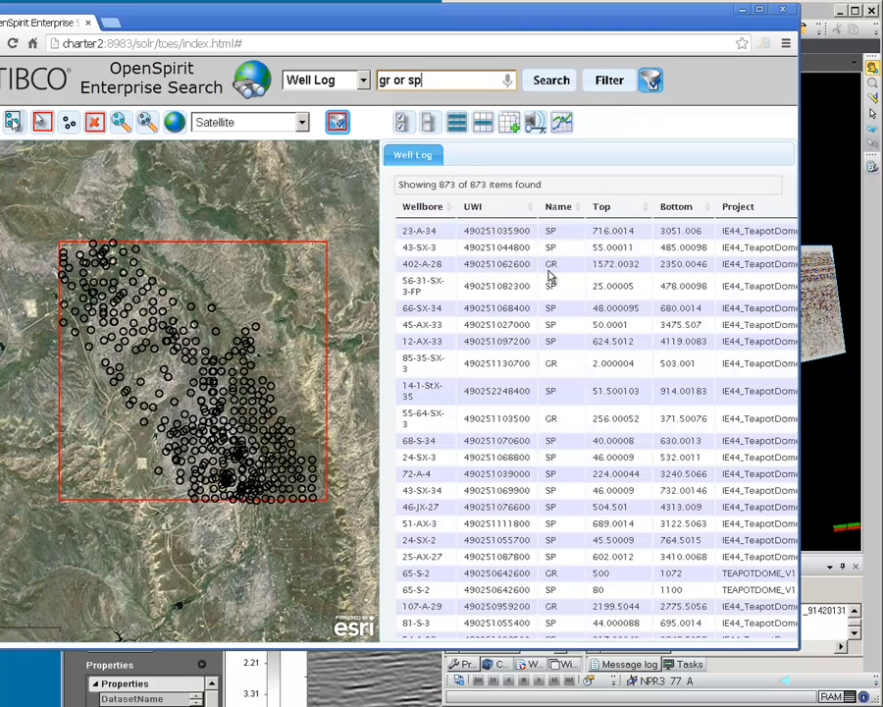
Step: Filter the displayed well log items by project, keeping only TEAPOTDOME_SMALL and enabling the Project filter
left_click(603, 86)
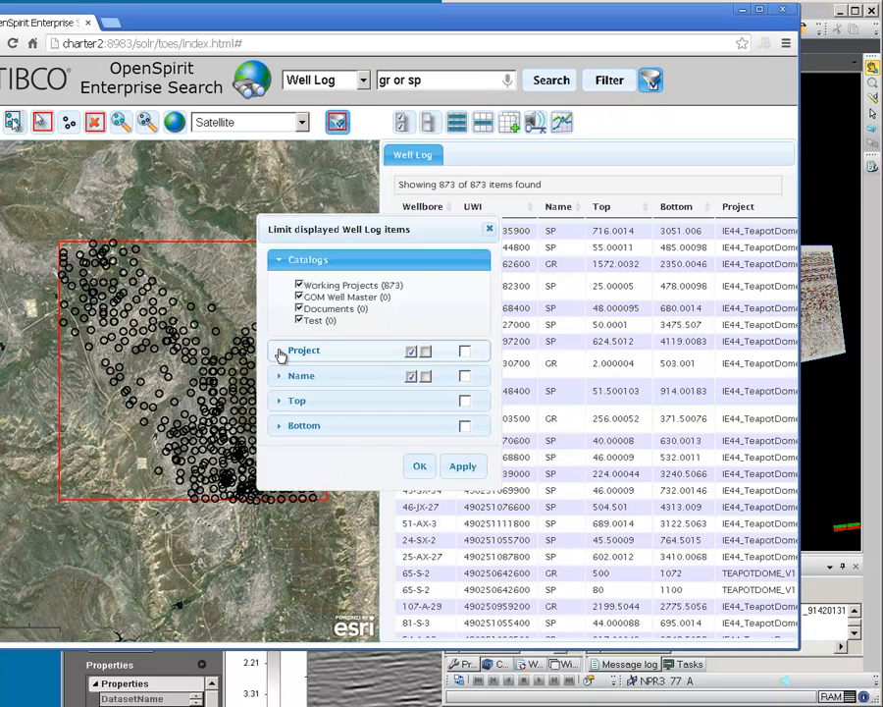
left_click(285, 350)
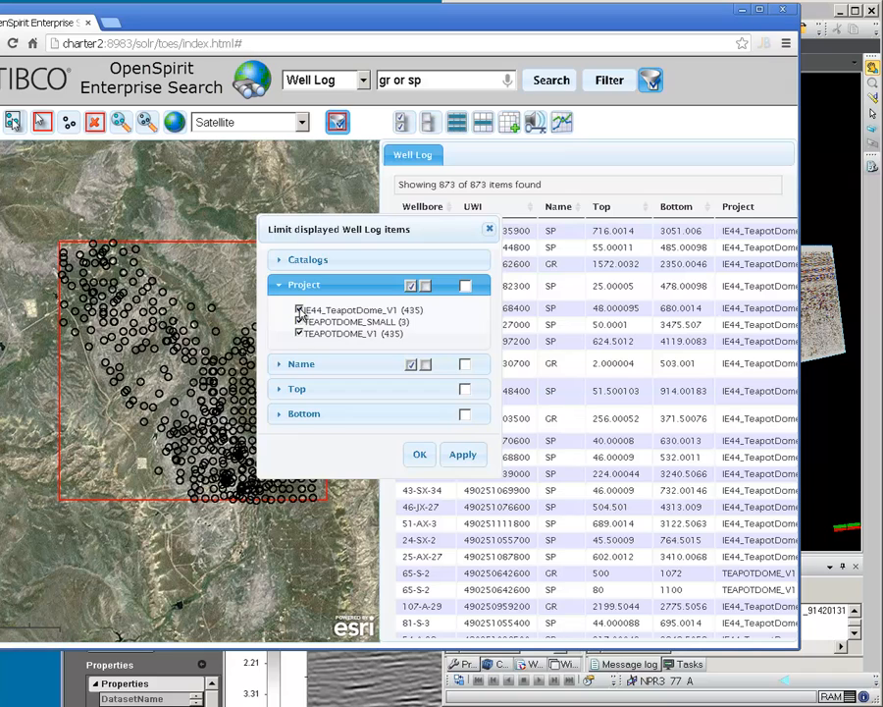
left_click(300, 309)
left_click(300, 334)
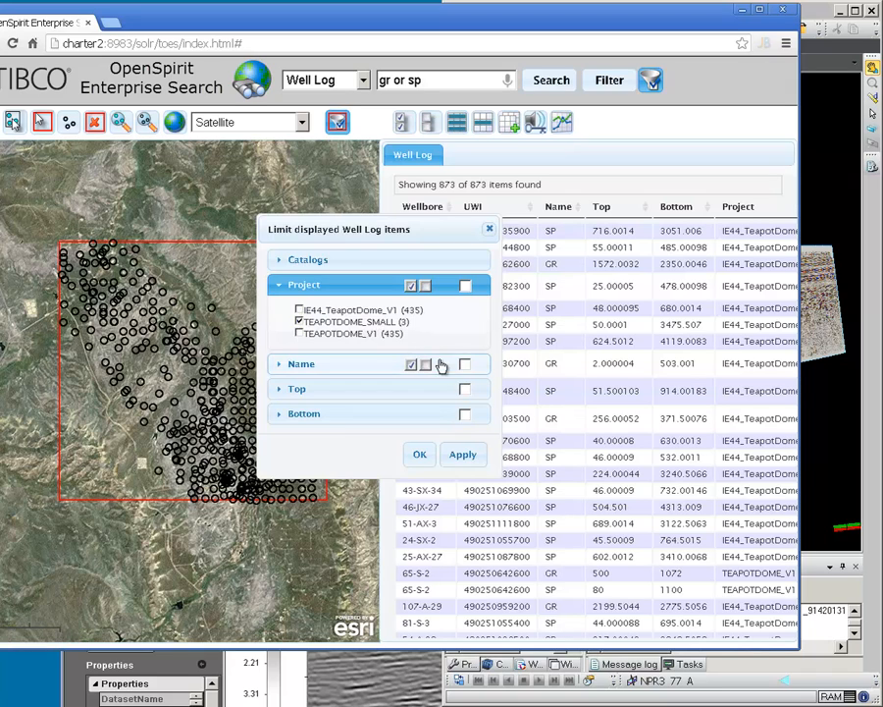
left_click(419, 455)
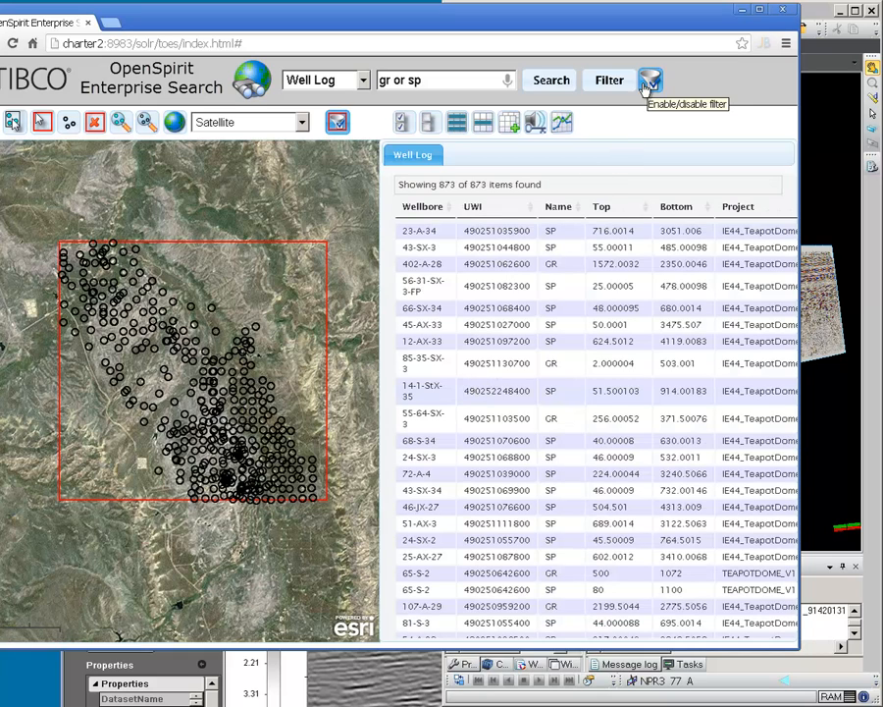
left_click(599, 81)
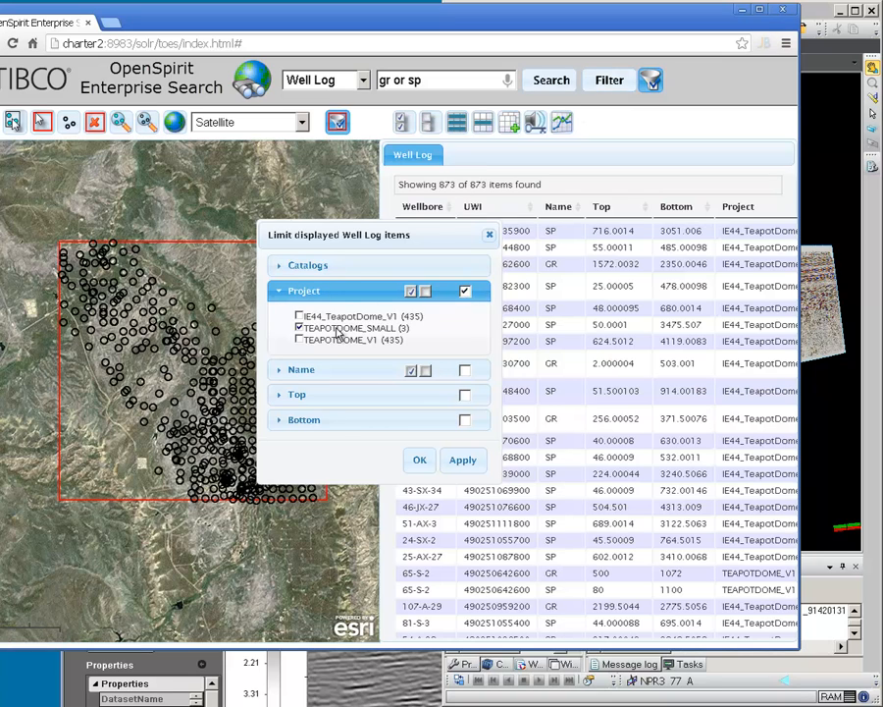
left_click(420, 458)
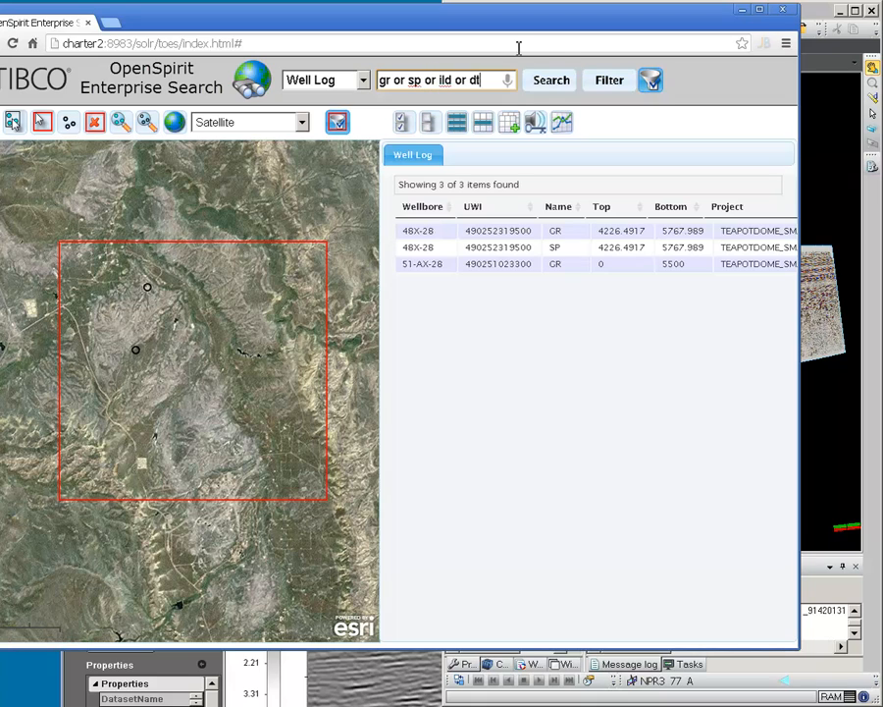
Step: Extend the well log search to "gr or sp or ild or dt" and send the data selection event for all the listed logs
left_click(549, 83)
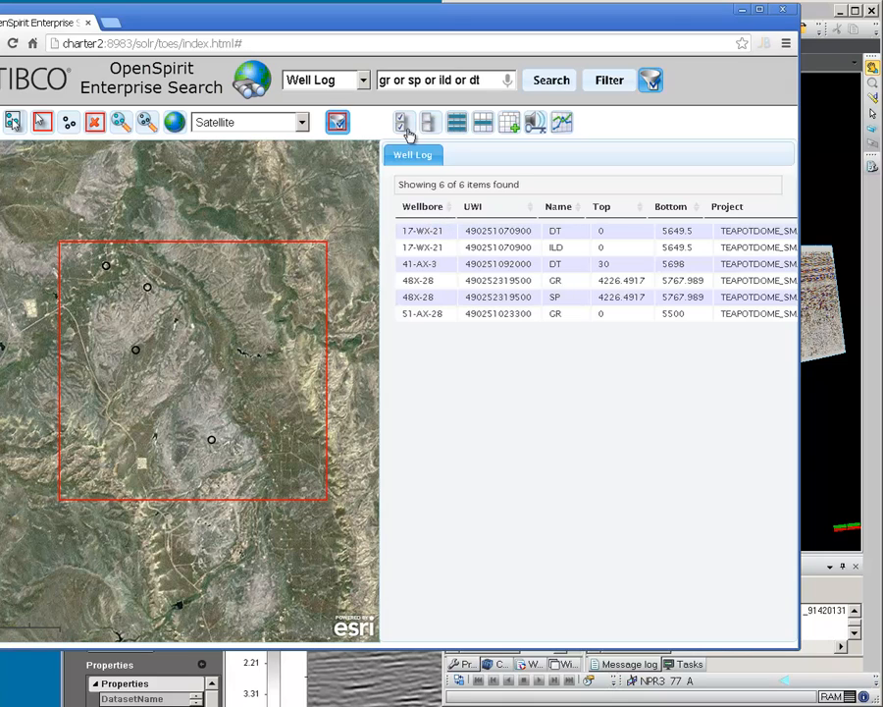
left_click(402, 123)
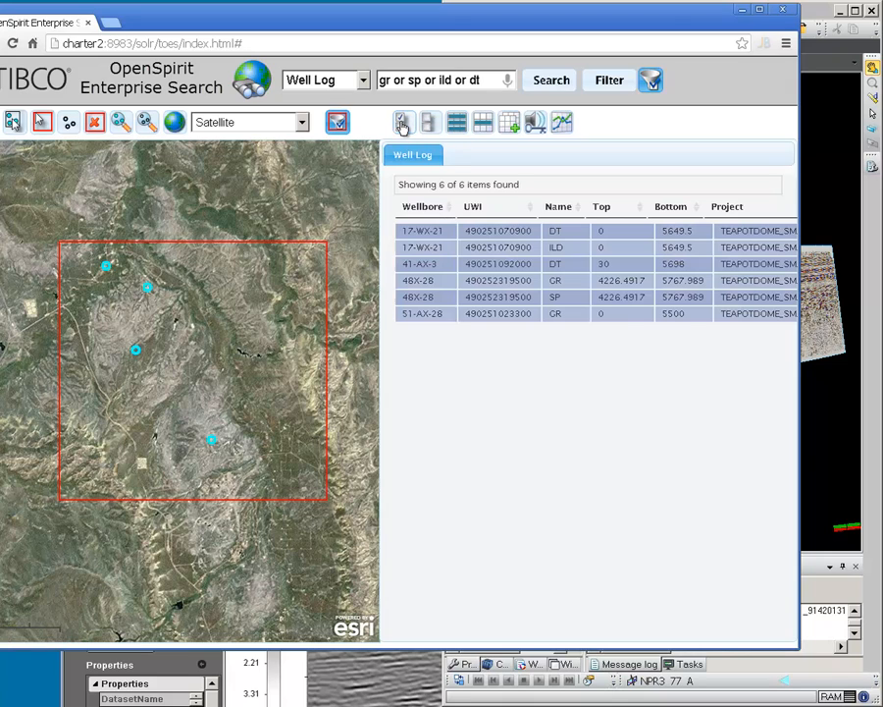
left_click(535, 122)
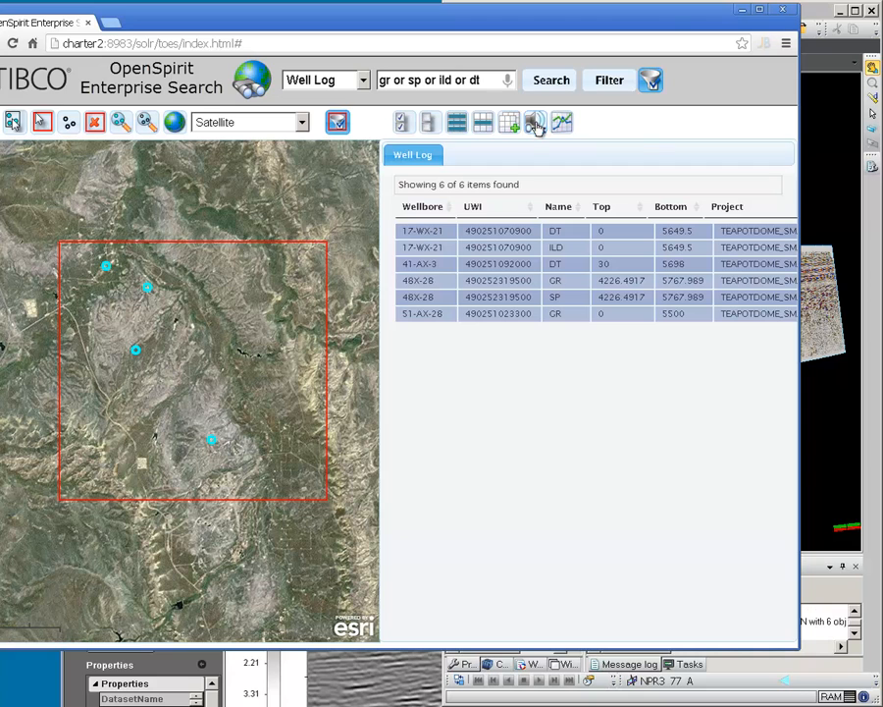
Step: Switch to Petrel, maximize its window, and display all the imported wells in the 3D window
left_click(825, 119)
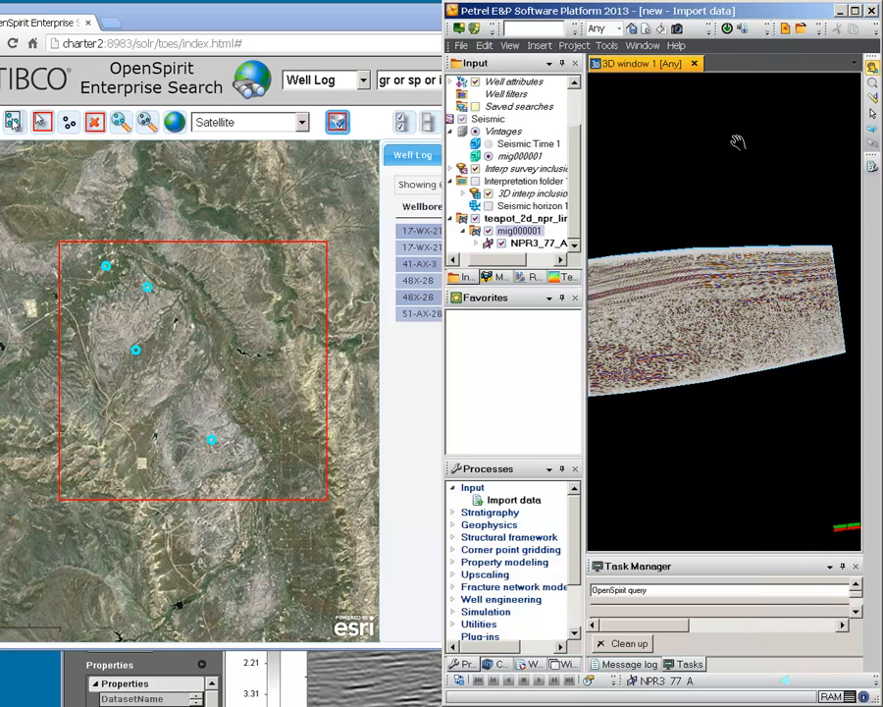
double_click(683, 17)
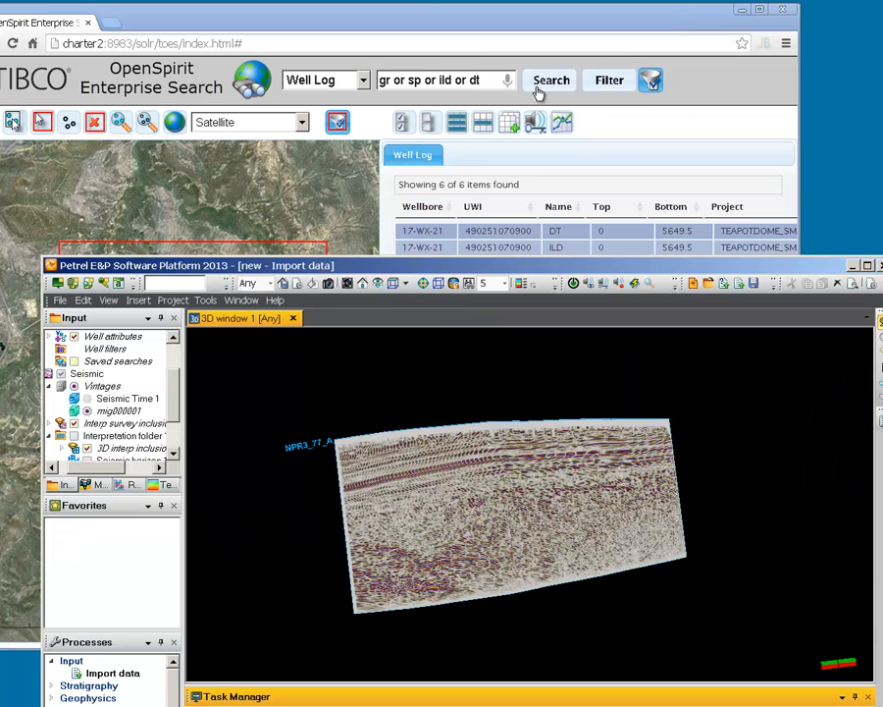
double_click(405, 265)
left_click_drag(406, 268, 357, 270)
scroll(382, 280, "down", 5)
scroll(383, 279, "up", 2)
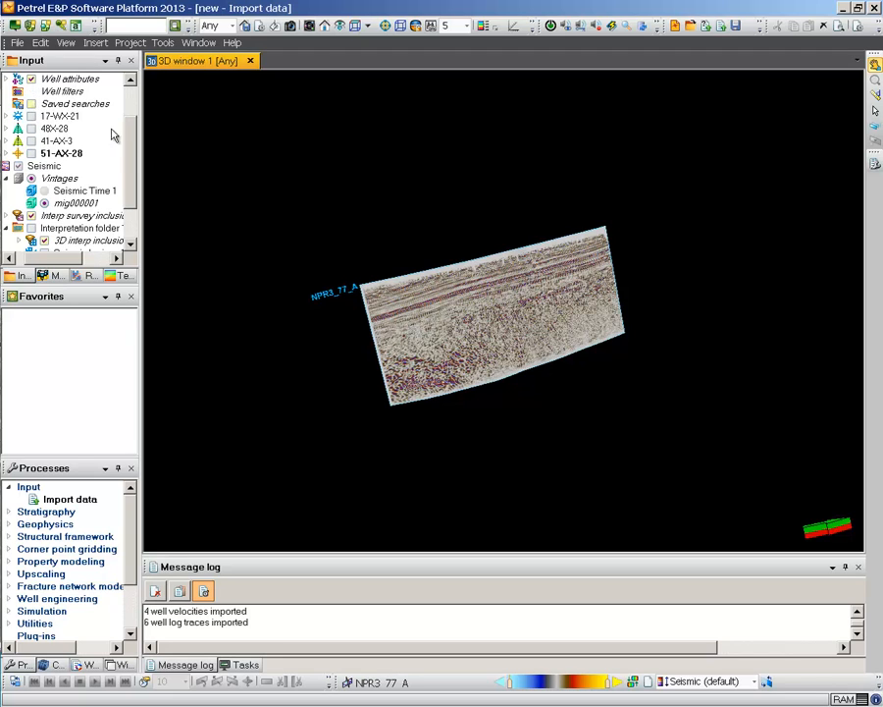
scroll(97, 88, "up", 2)
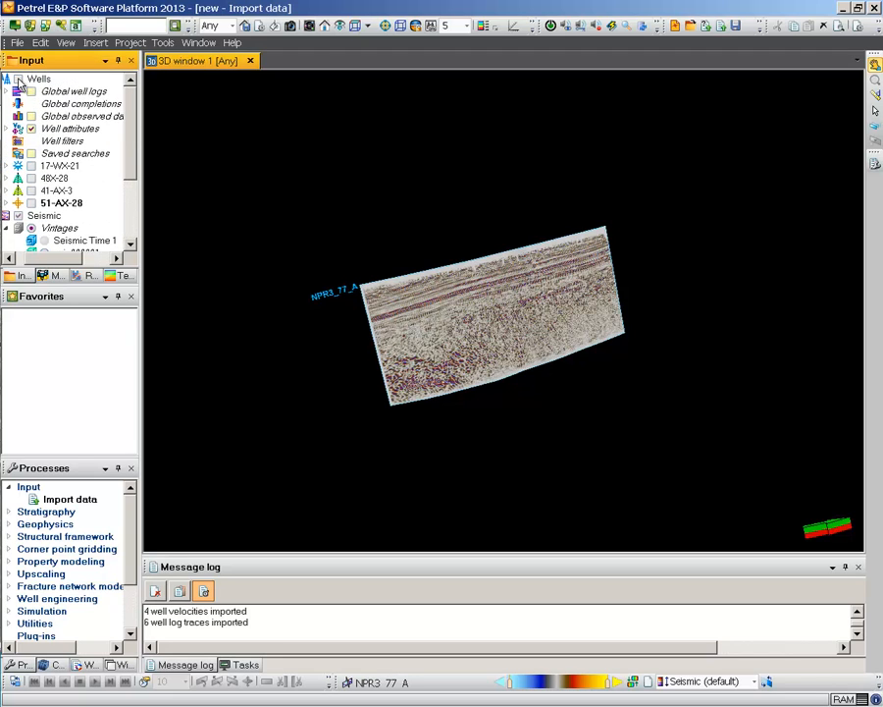
left_click(17, 79)
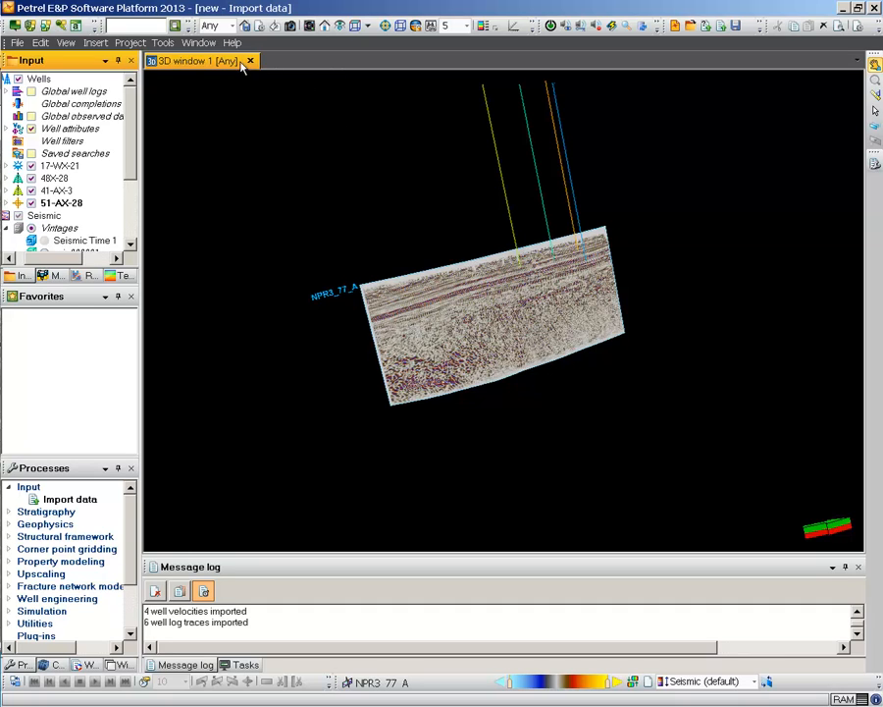
Step: Set the 3D window's domain to TWT and view the wells closely against the seismic section
left_click(231, 26)
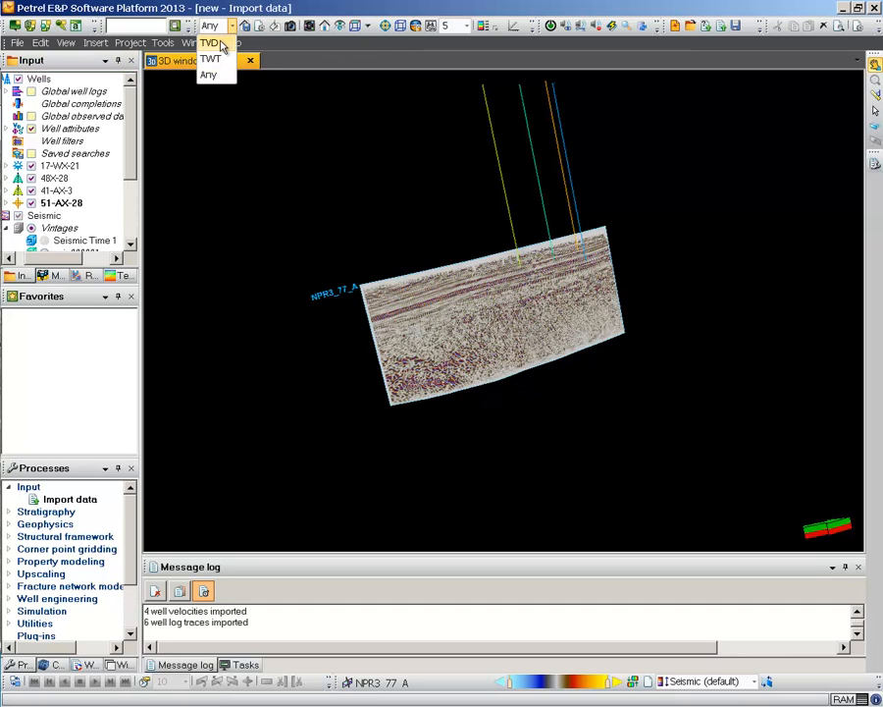
left_click(221, 59)
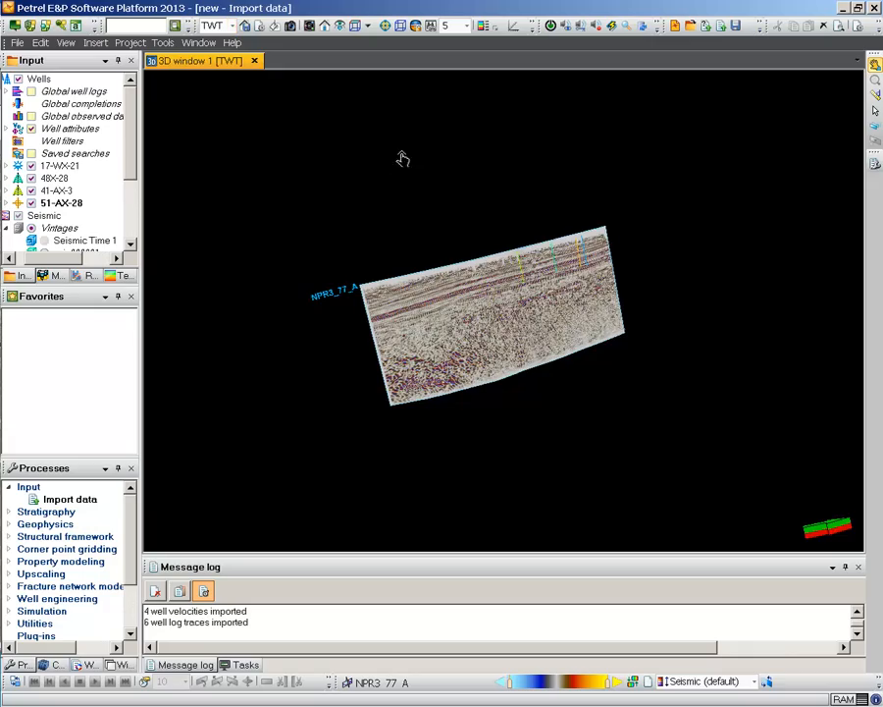
scroll(405, 196, "up", 5)
scroll(405, 196, "up", 2)
left_click_drag(529, 199, 506, 270)
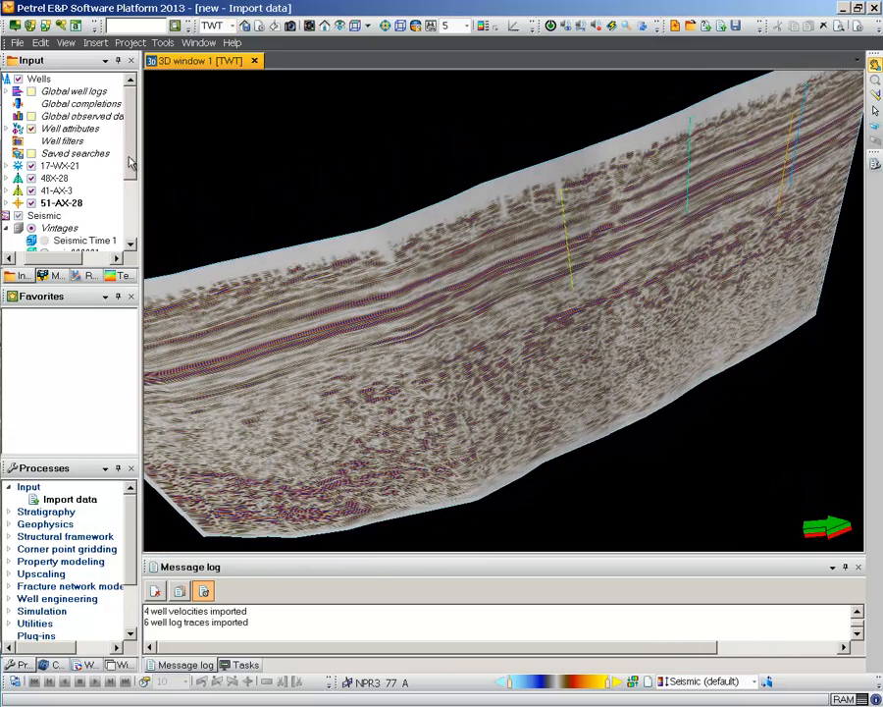
Step: Display the GR, DT, ILD and SP global well logs along the wells and inspect them against the seismic section
scroll(127, 199, "down", 2)
scroll(128, 199, "down", 1)
scroll(69, 157, "up", 2)
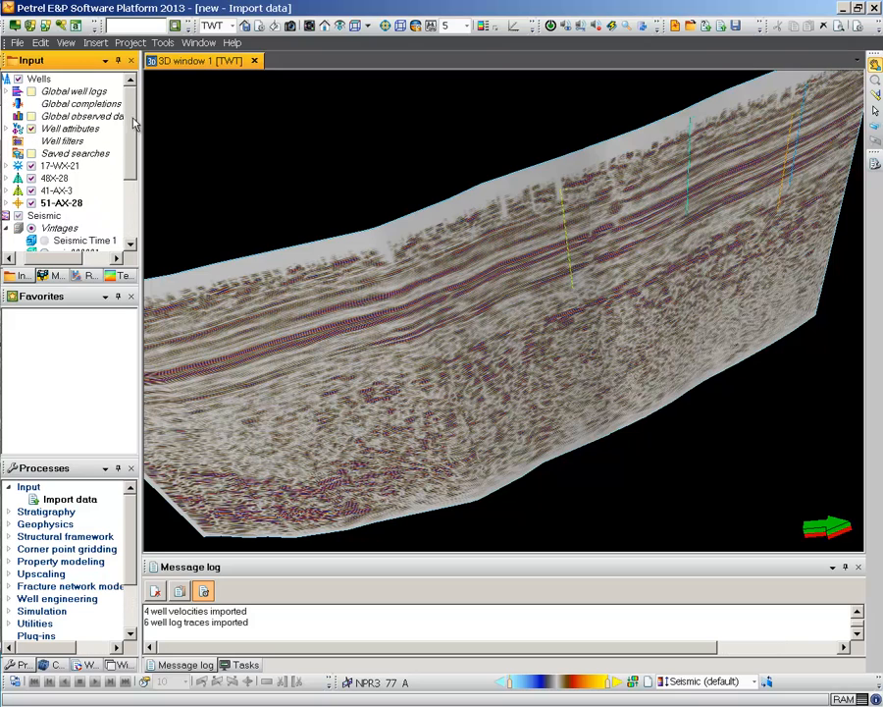
left_click(7, 91)
left_click(44, 142)
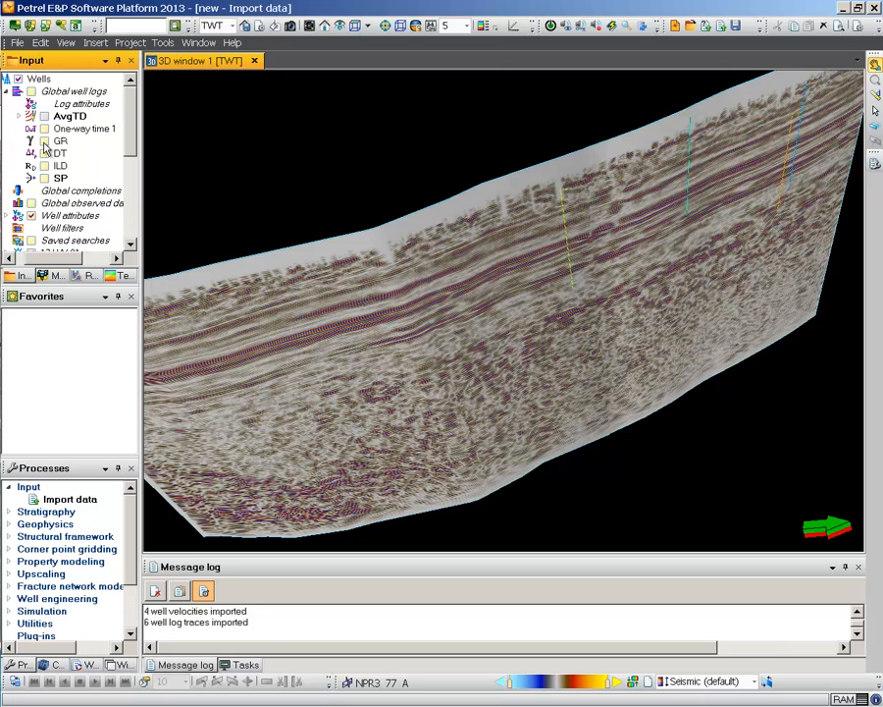
left_click(44, 154)
left_click(45, 166)
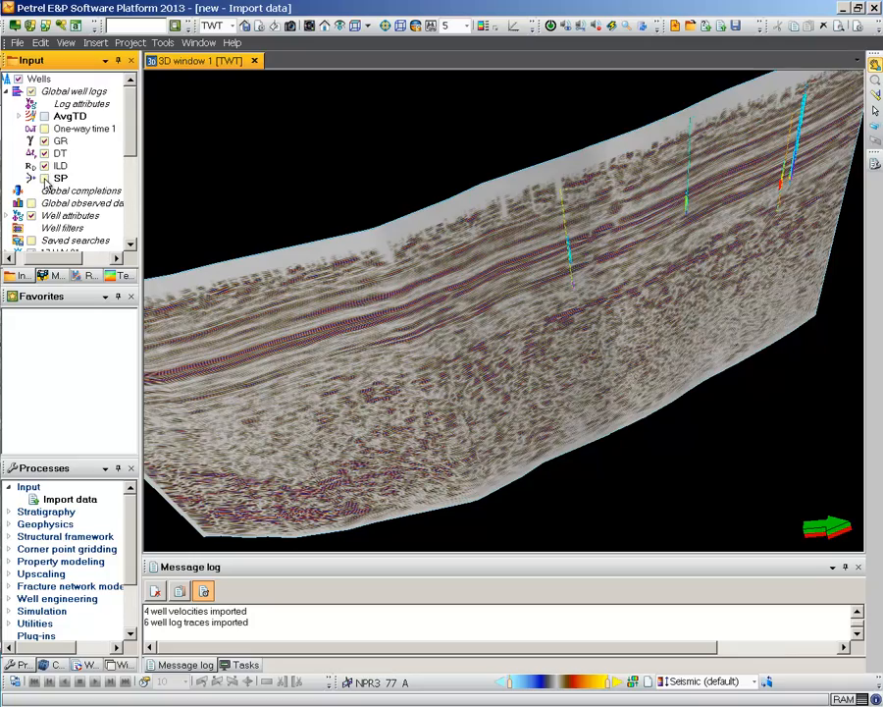
left_click(44, 179)
scroll(475, 192, "up", 5)
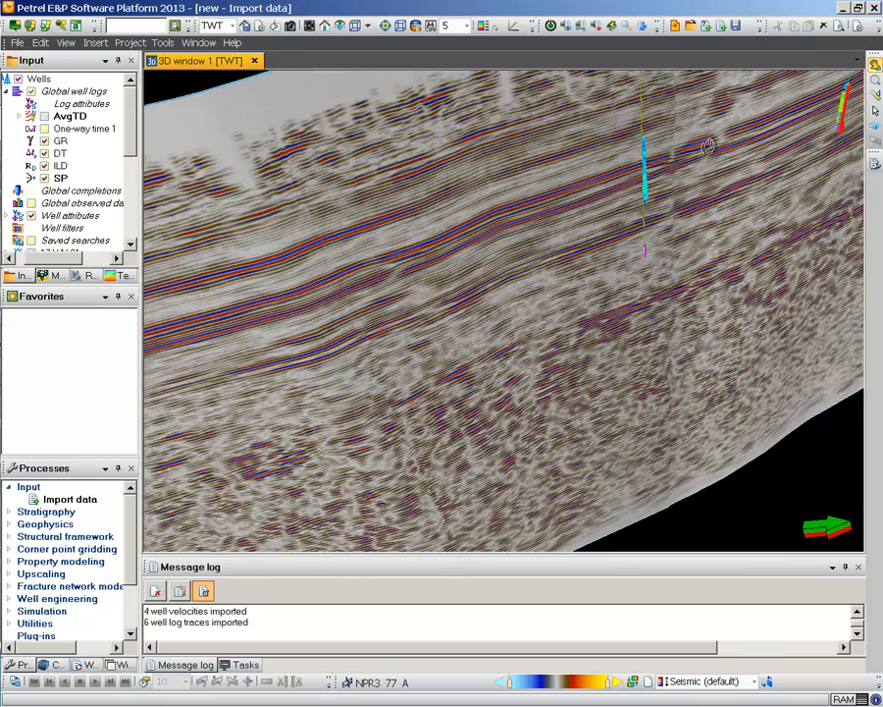
left_click_drag(707, 145, 502, 230)
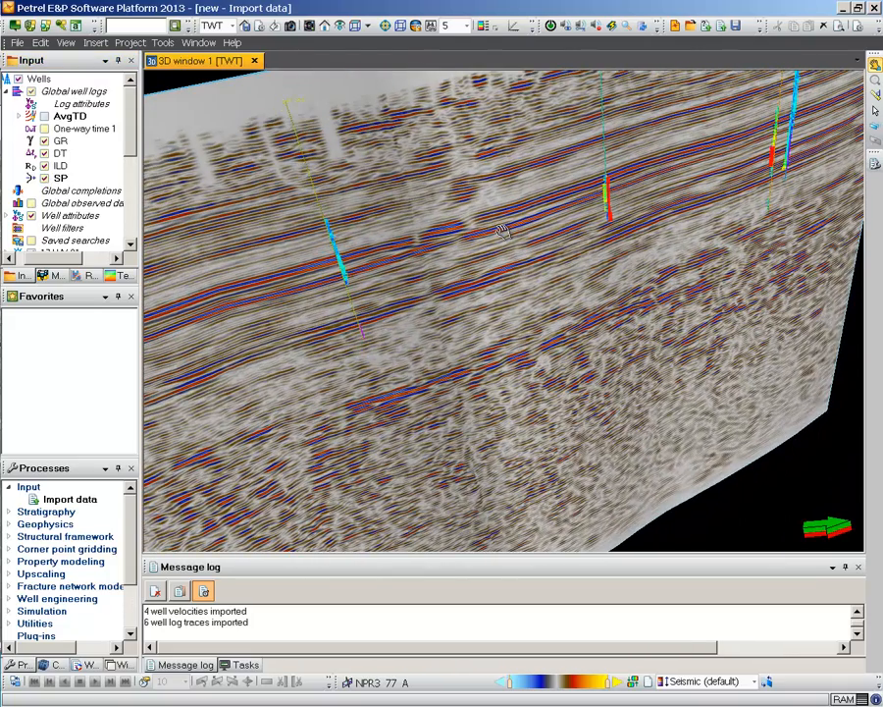
Step: Return to OpenSpirit Enterprise Search, set the data type to Document, and turn off the map area filter
left_click_drag(291, 14, 437, 234)
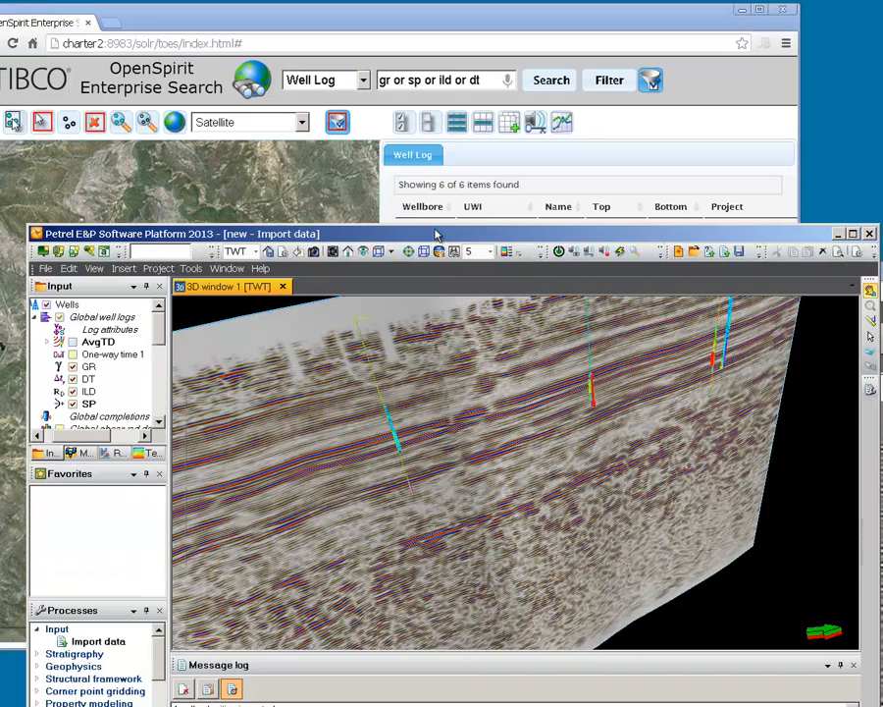
left_click(438, 26)
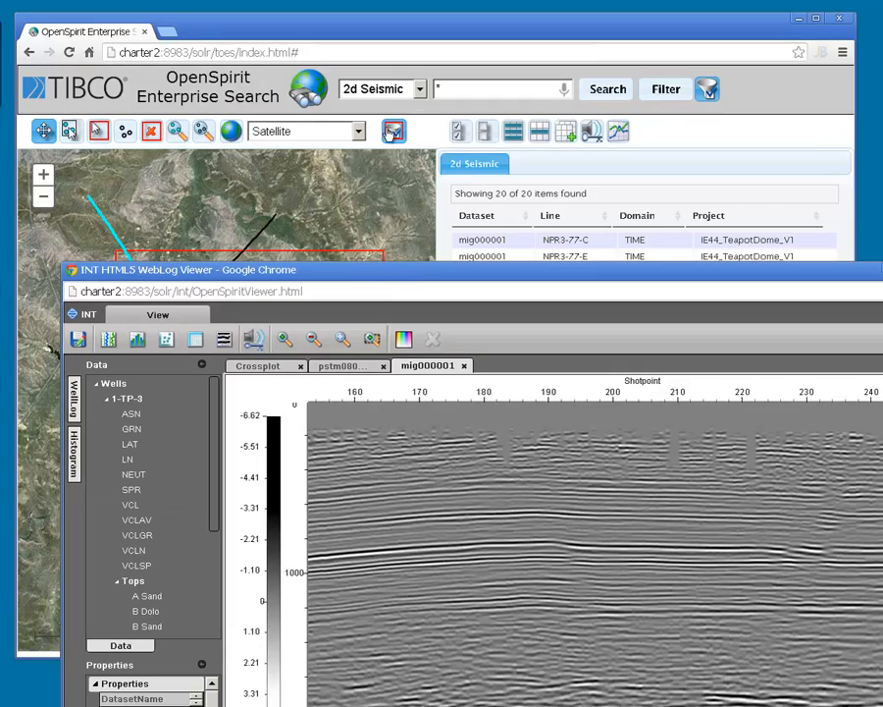
left_click(419, 88)
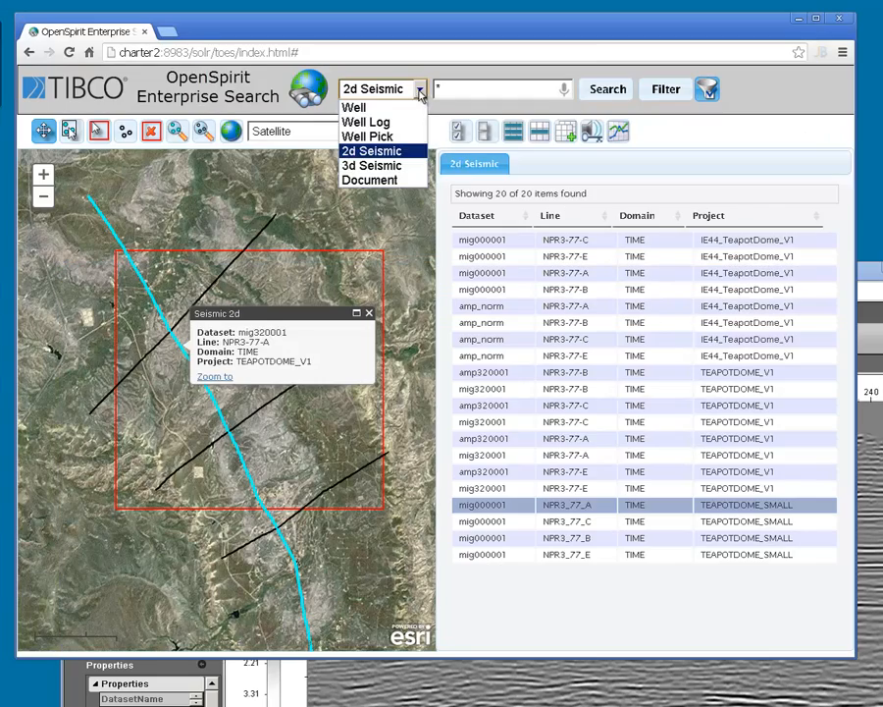
left_click(395, 182)
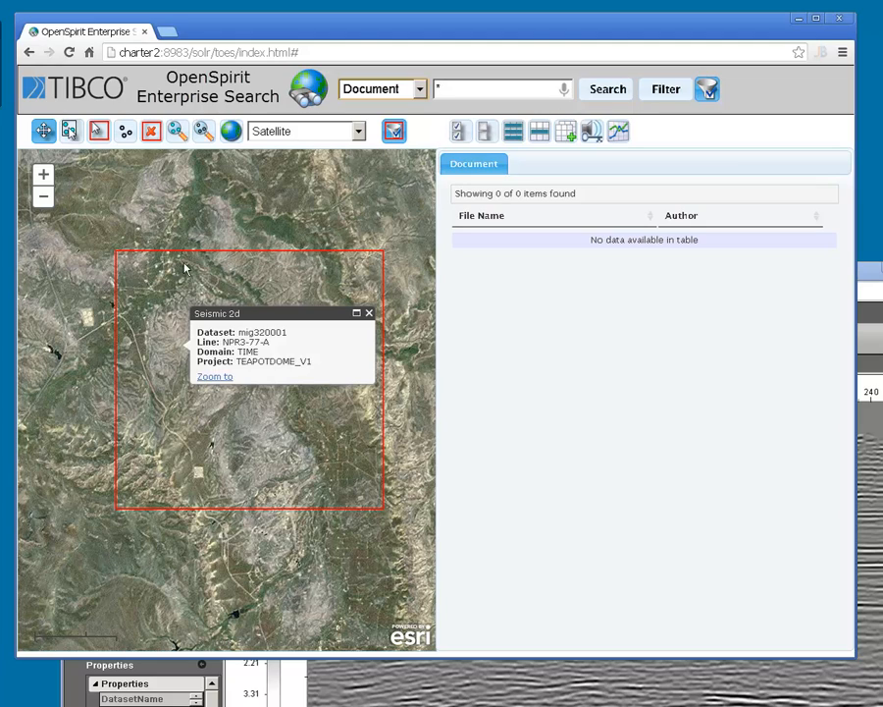
left_click(392, 130)
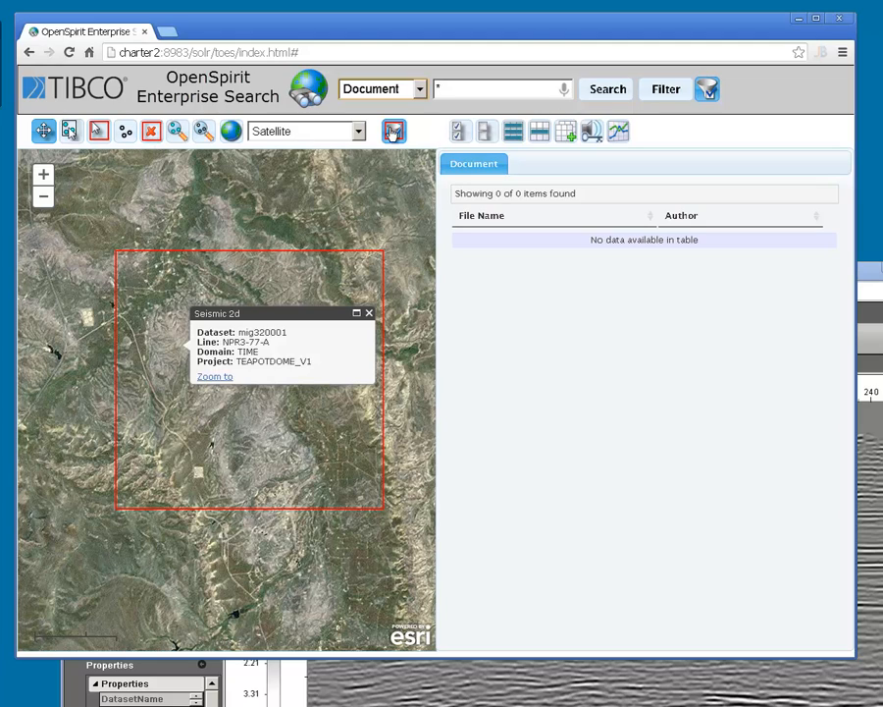